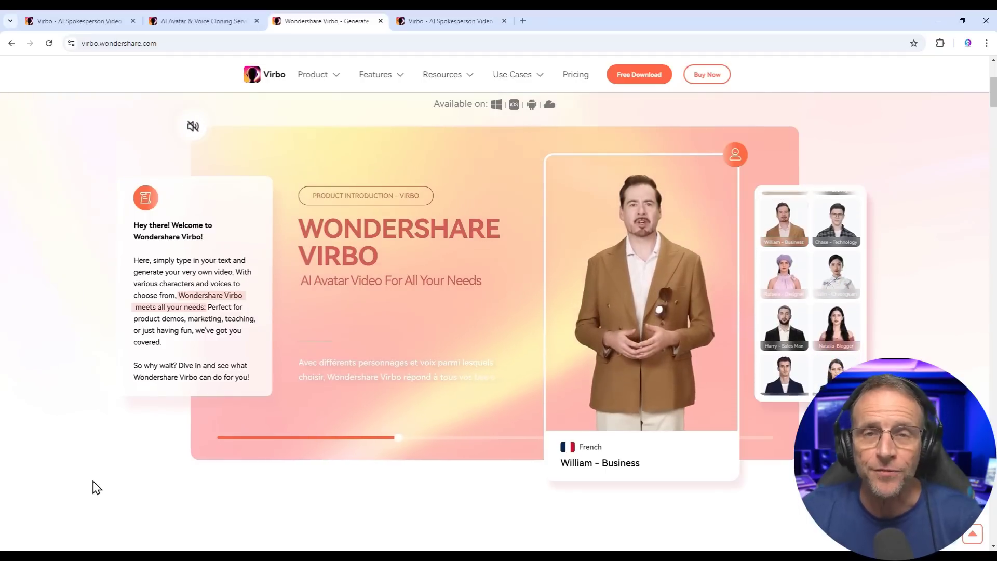
# - Scroll down through the Virbo marketing page
pyautogui.scroll(-10, 678, 350)
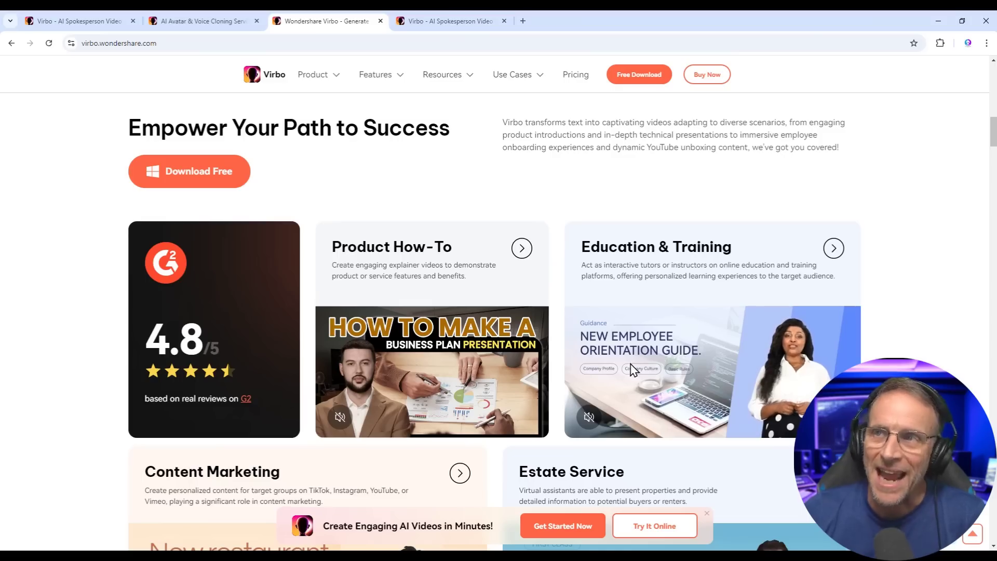
pyautogui.scroll(-5, 643, 356)
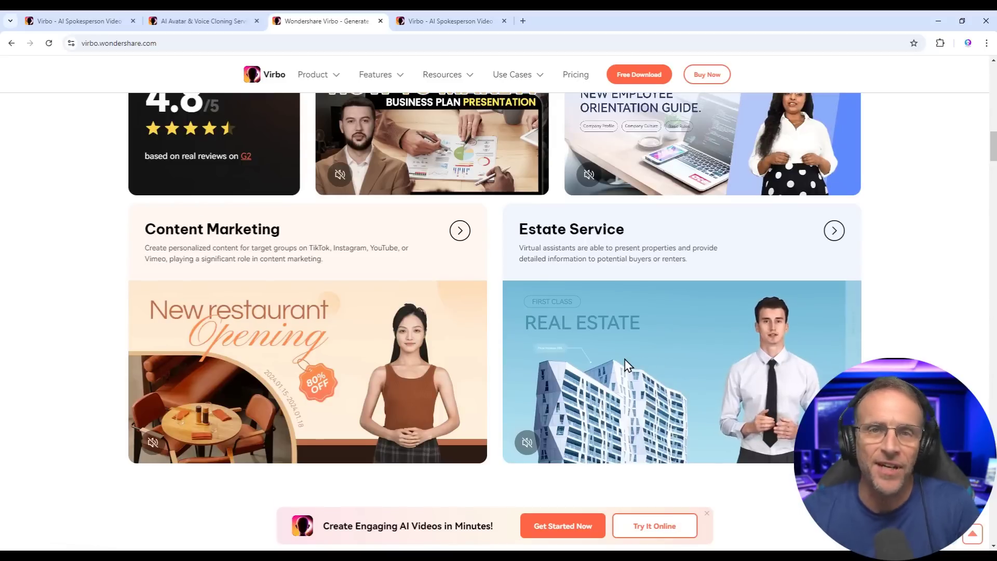
pyautogui.scroll(-2, 631, 358)
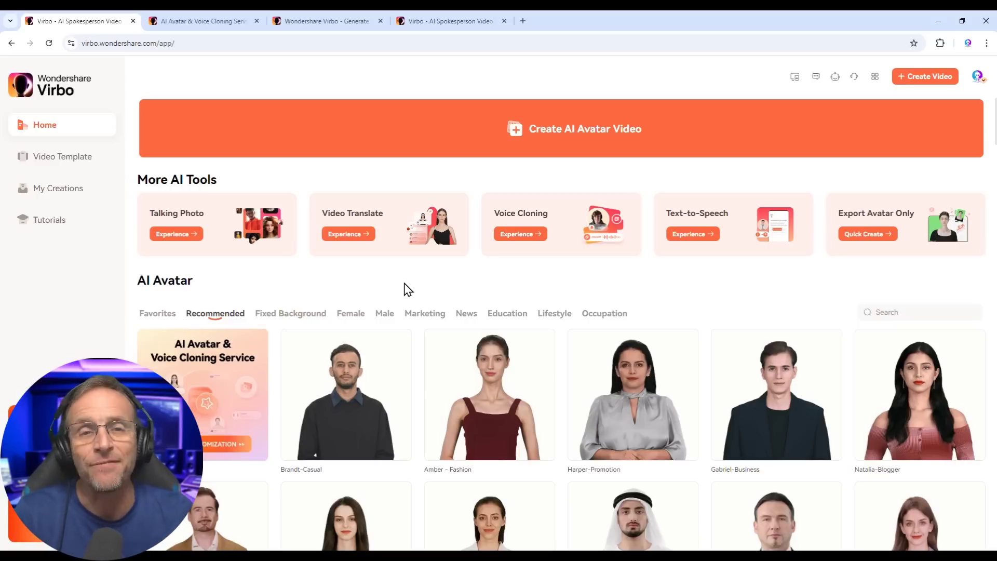
# - Scroll through the avatar gallery, then return to the top of the home page
pyautogui.scroll(-15, 525, 334)
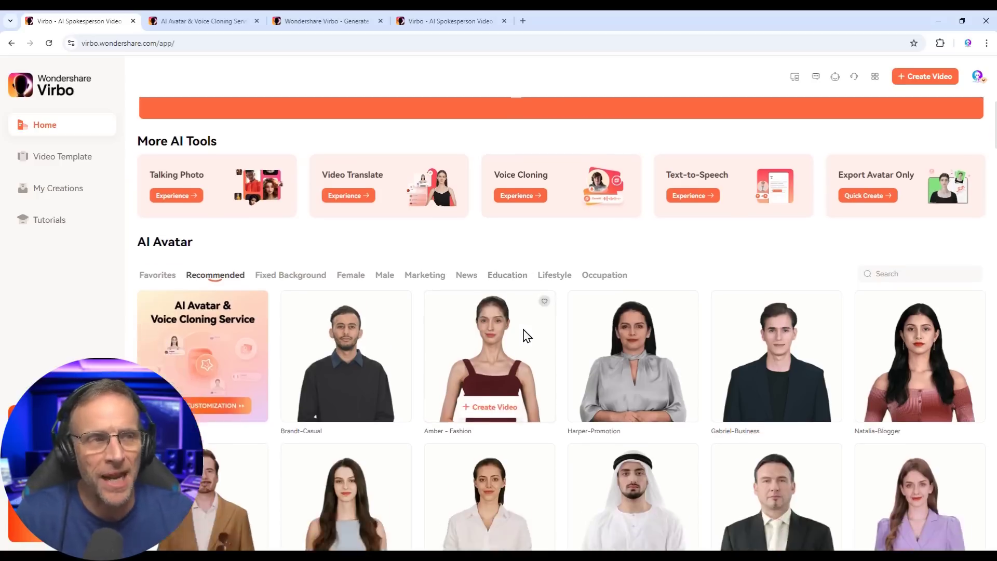
pyautogui.scroll(-20, 523, 331)
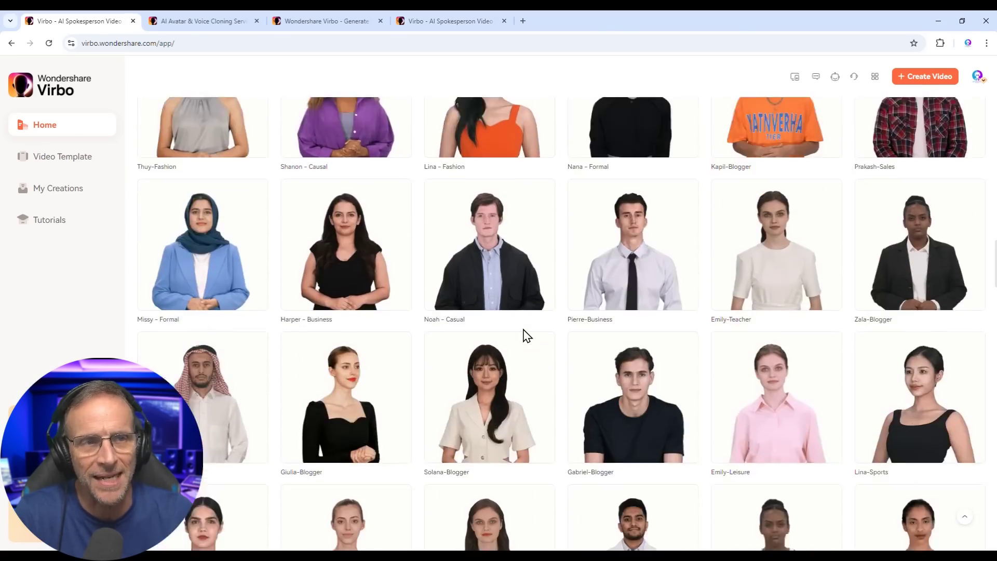
pyautogui.scroll(-15, 527, 335)
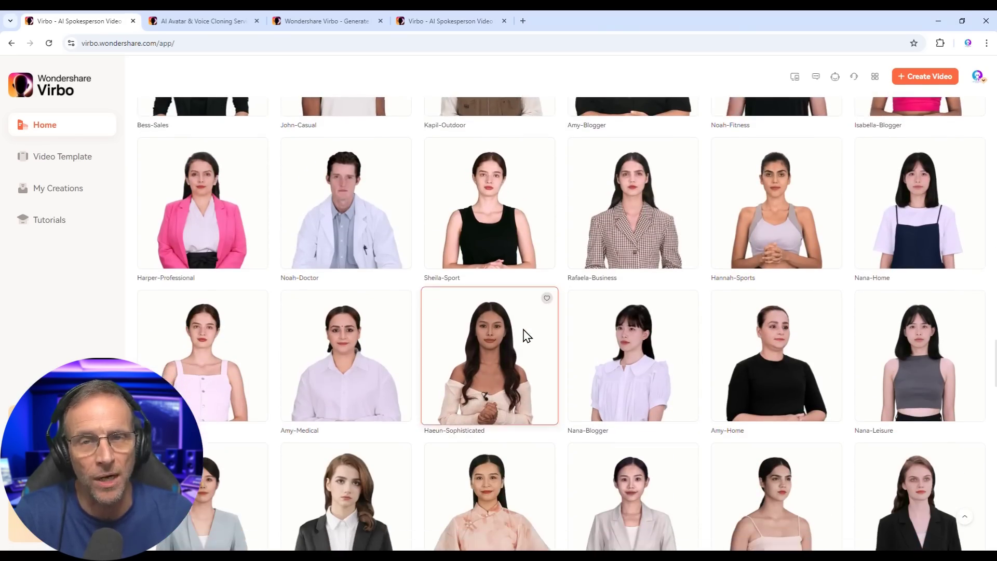
pyautogui.scroll(-15, 527, 335)
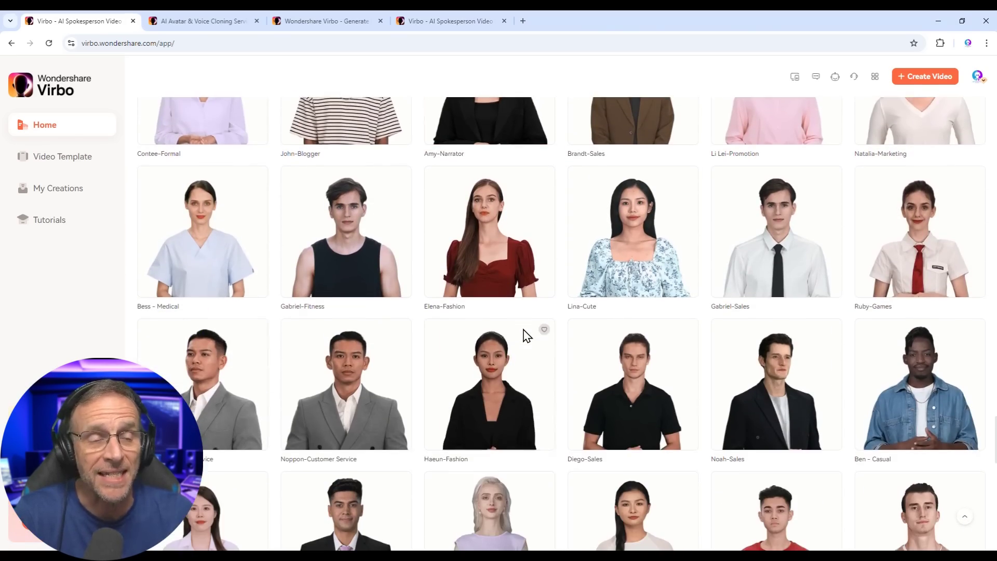
pyautogui.press('Home')
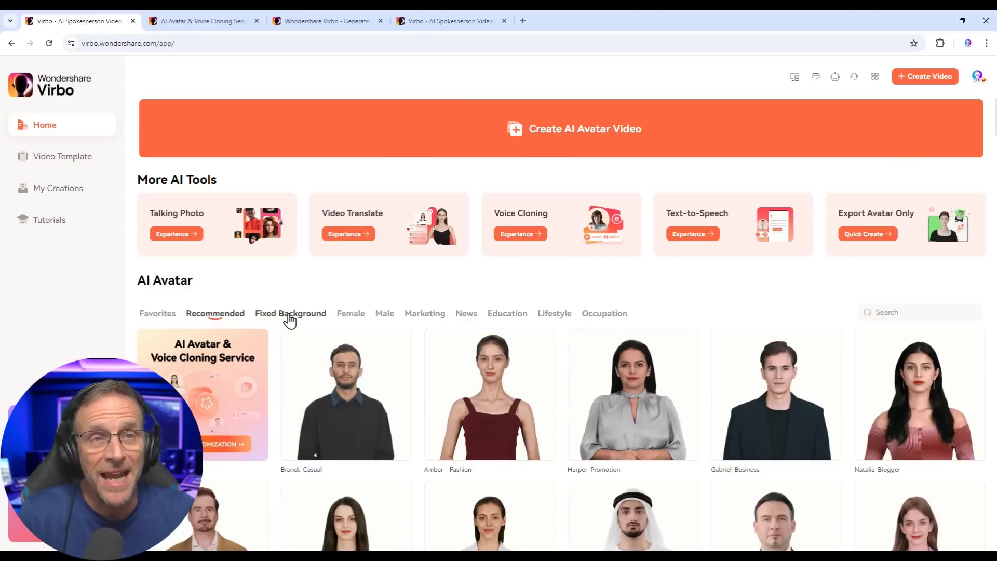
# - Browse the Fixed Background, Female, Male and Marketing avatar categories
pyautogui.click(289, 314)
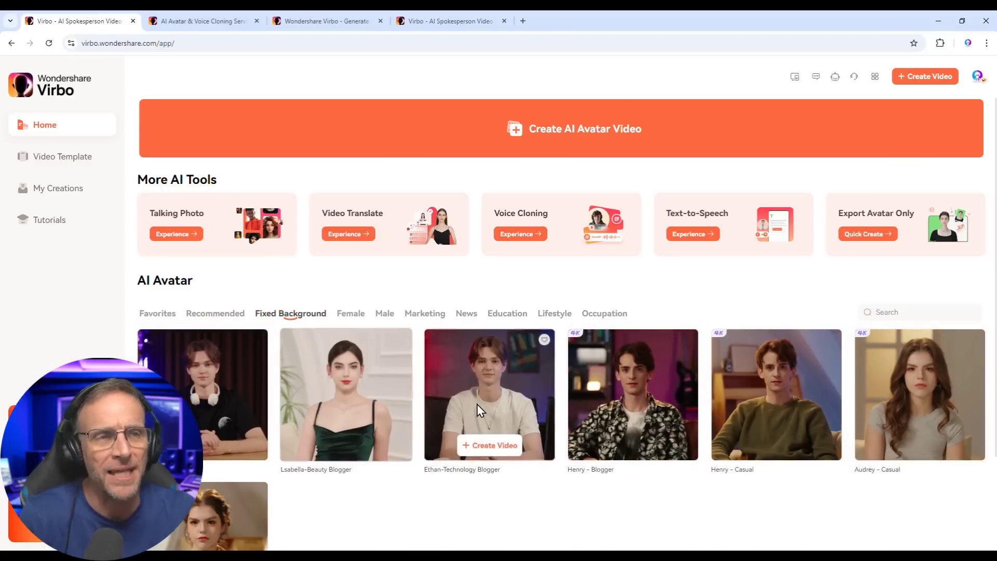
pyautogui.click(351, 313)
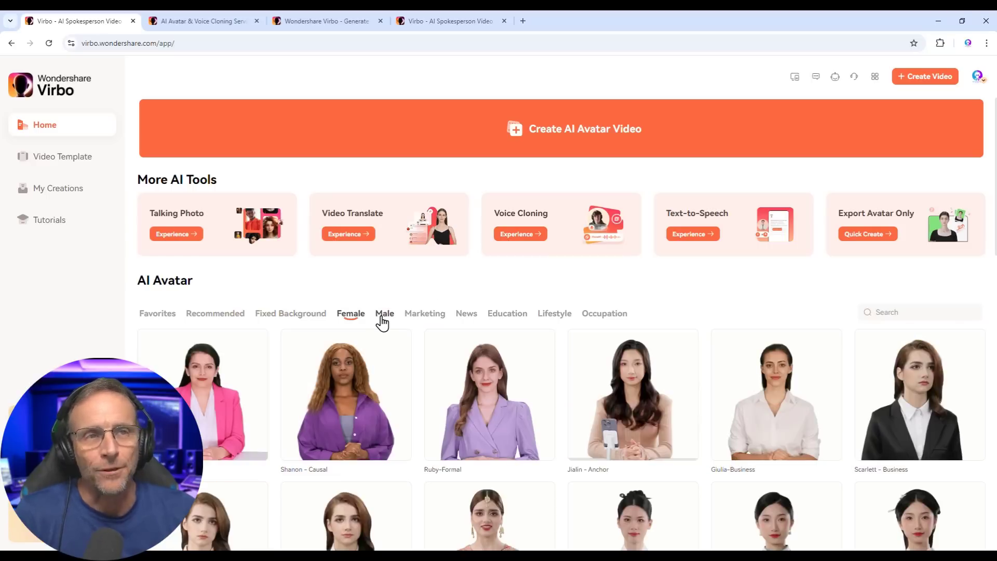
pyautogui.click(383, 314)
pyautogui.click(427, 314)
pyautogui.scroll(-7, 510, 379)
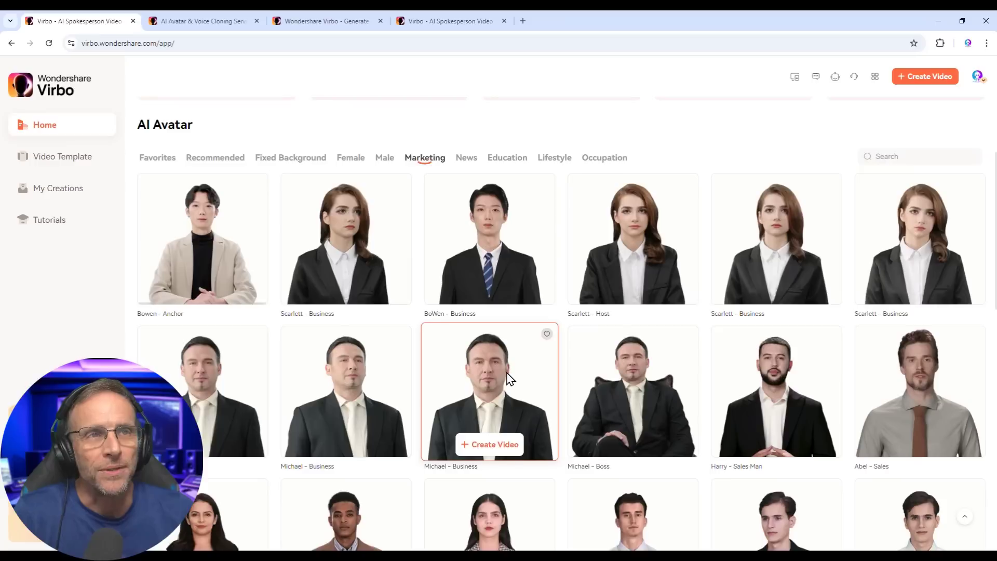
pyautogui.scroll(8, 509, 379)
# - Browse the News and Education avatars, then start a new AI avatar video
pyautogui.click(469, 280)
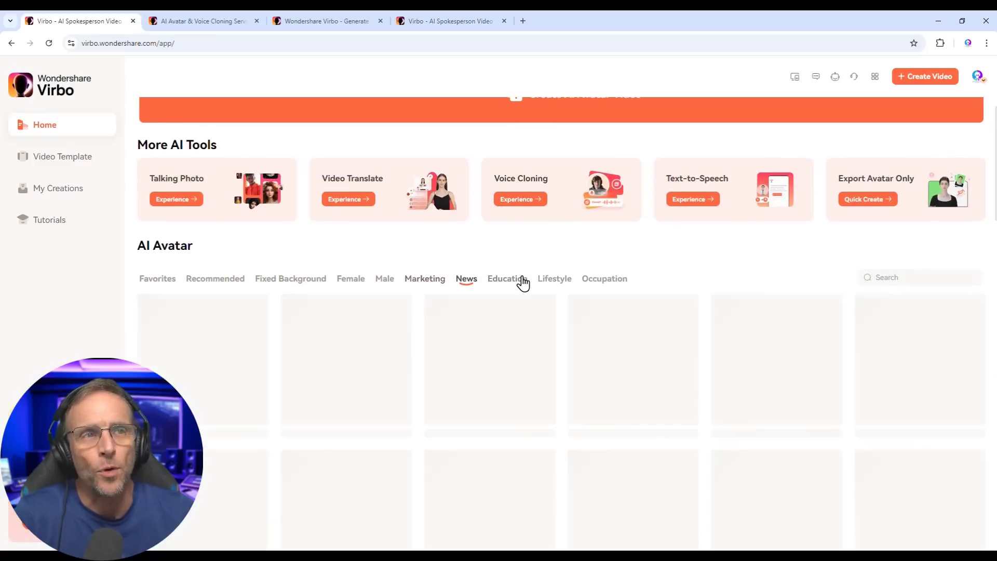
pyautogui.click(512, 280)
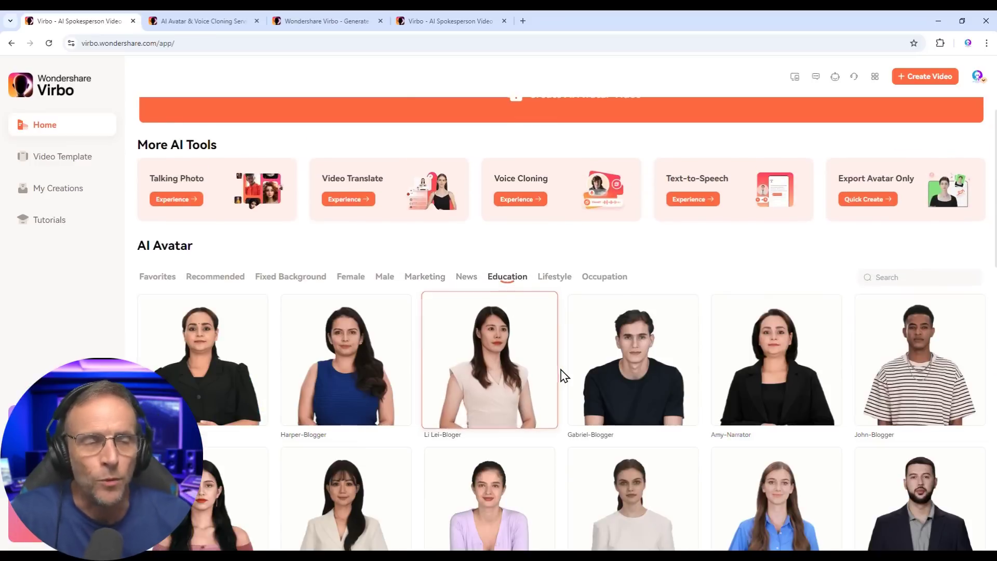
pyautogui.scroll(1, 564, 374)
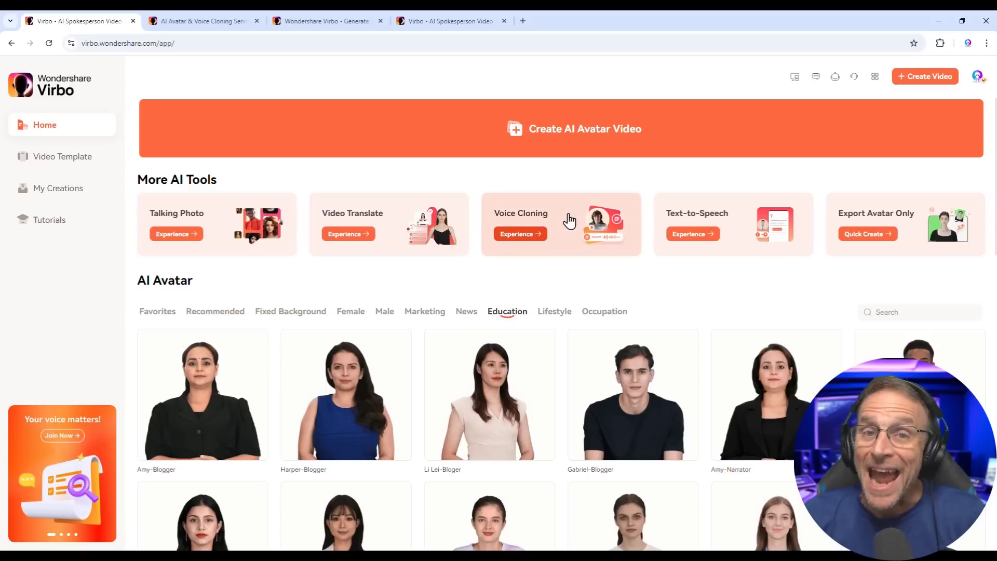
pyautogui.click(541, 151)
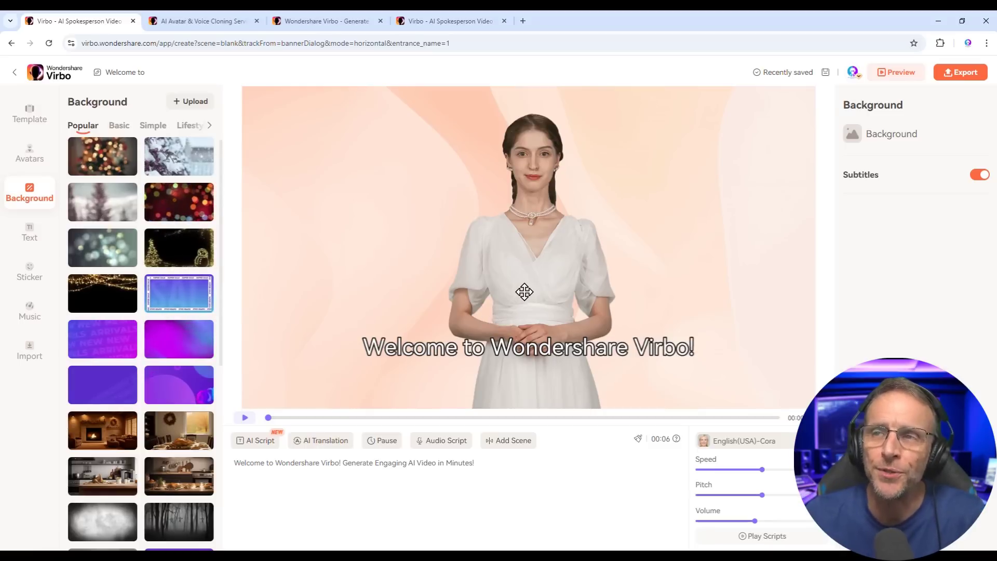
# - Create a new avatar video in Landscape 16:9
pyautogui.click(524, 292)
pyautogui.click(334, 216)
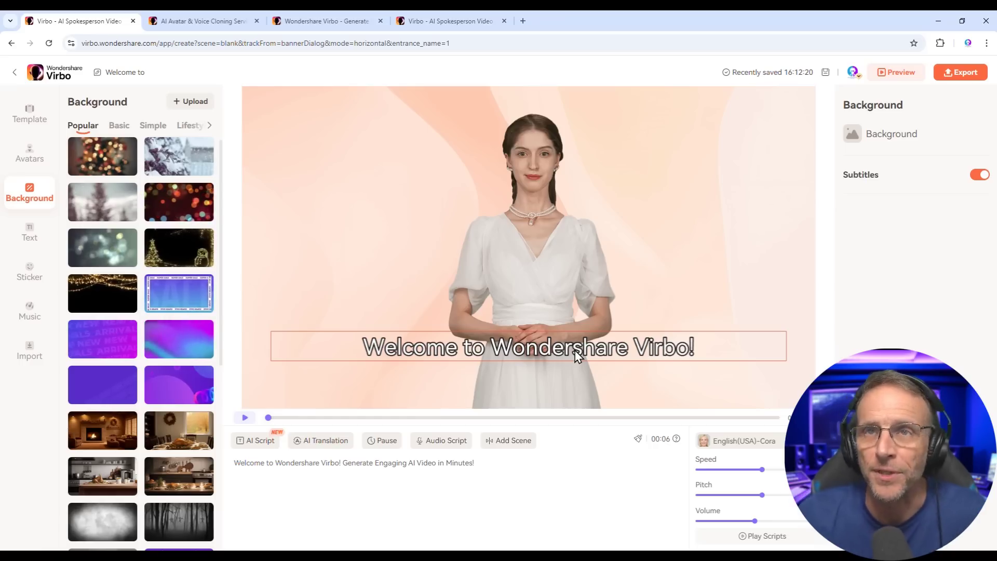
# - Try Noppon - Fitness as presenter, move and shrink it, then use the personal custom avatar
pyautogui.click(540, 225)
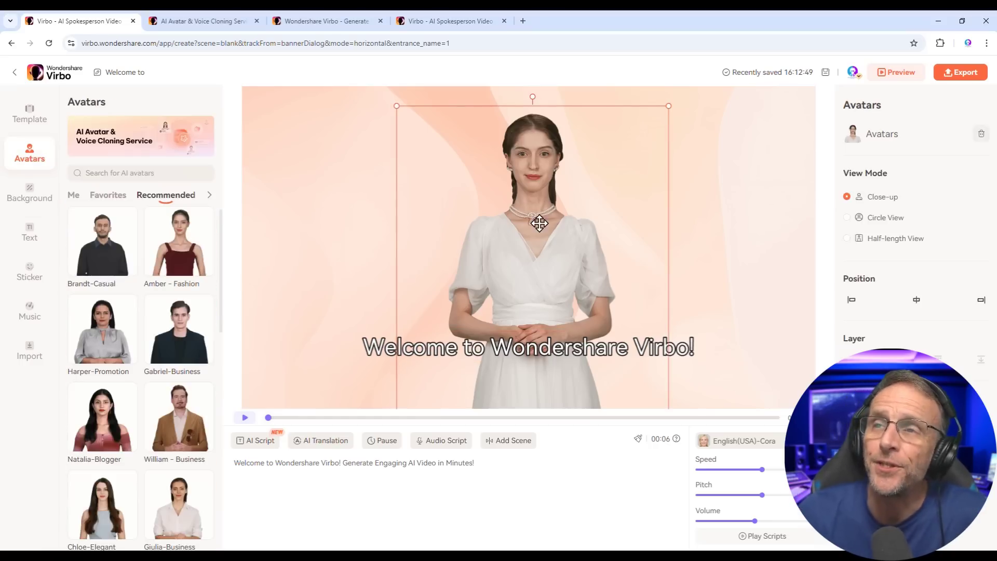
pyautogui.scroll(-10, 156, 311)
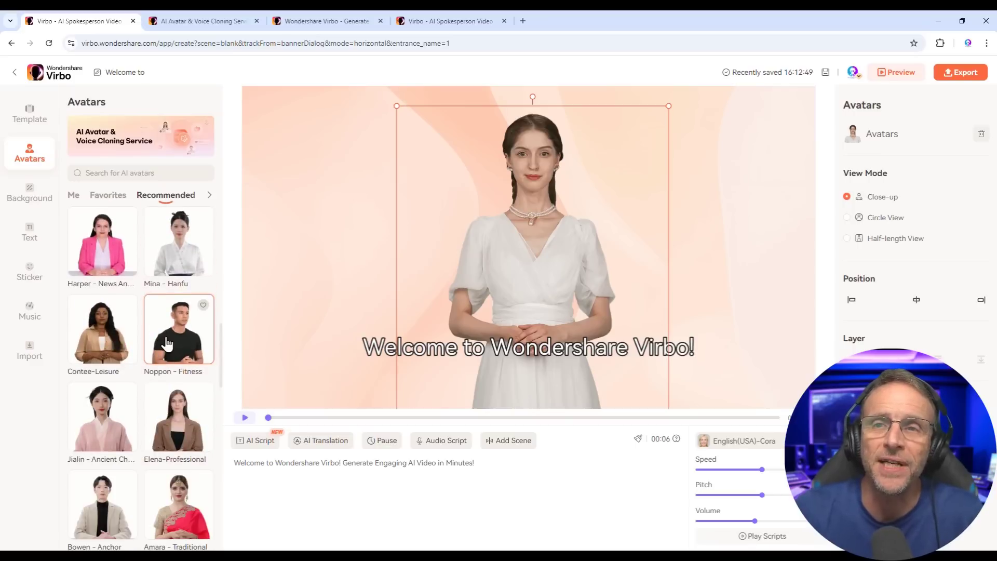
pyautogui.click(180, 330)
pyautogui.moveTo(514, 279); pyautogui.dragTo(369, 285)
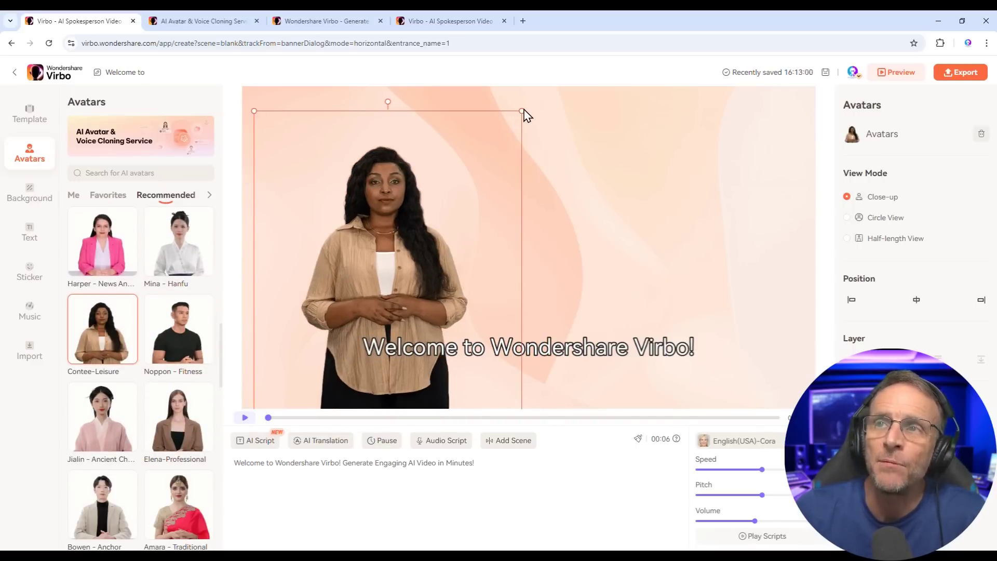
pyautogui.moveTo(521, 111); pyautogui.dragTo(416, 231)
pyautogui.click(506, 280)
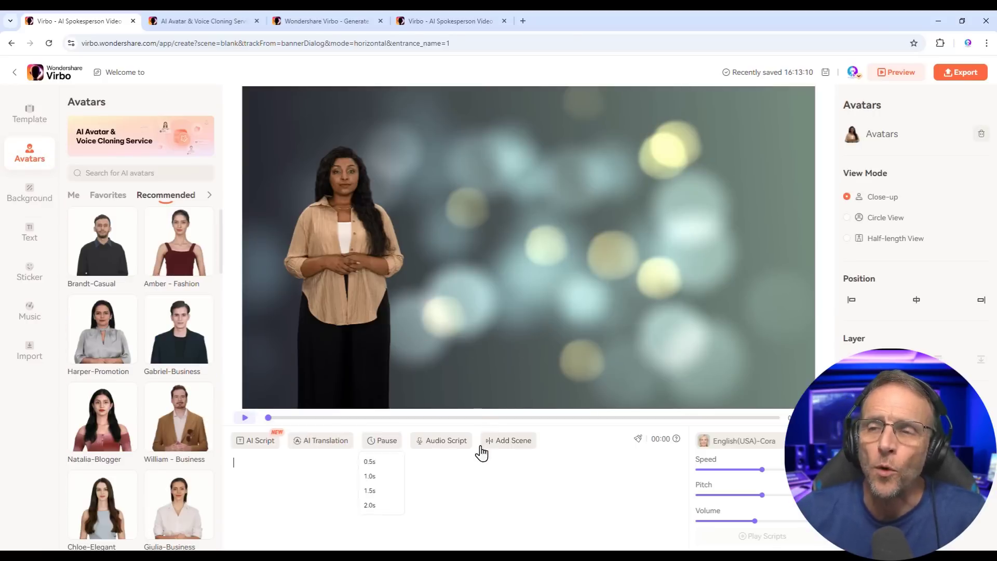
pyautogui.click(74, 195)
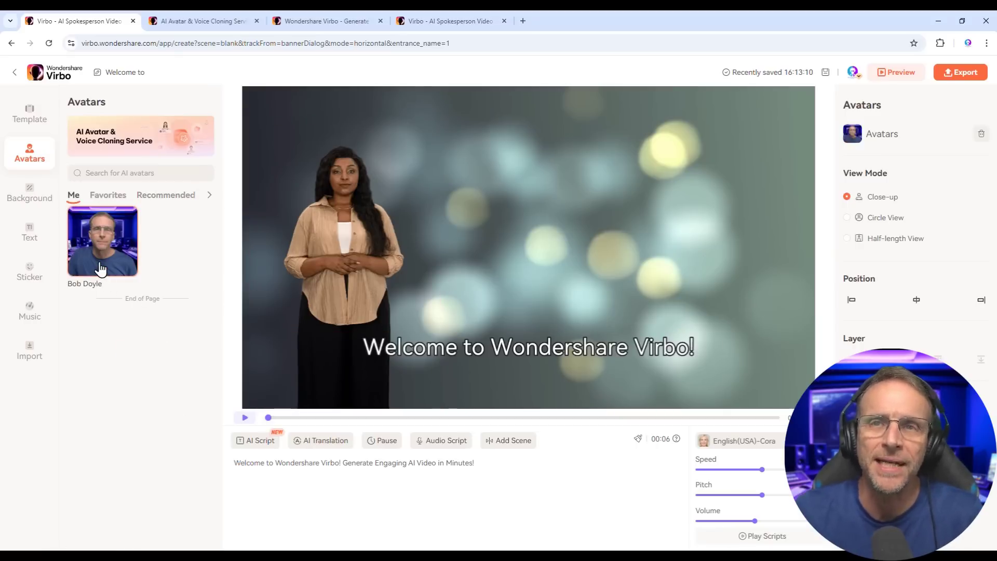
pyautogui.click(101, 269)
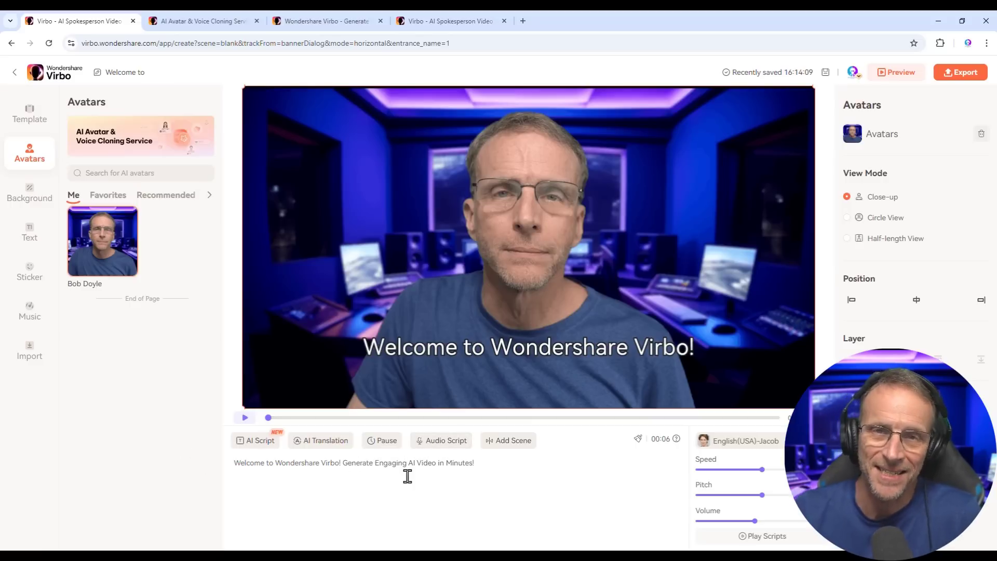
# - Upload opener.wav as the audio script and apply it to the scene
pyautogui.click(447, 440)
pyautogui.click(501, 335)
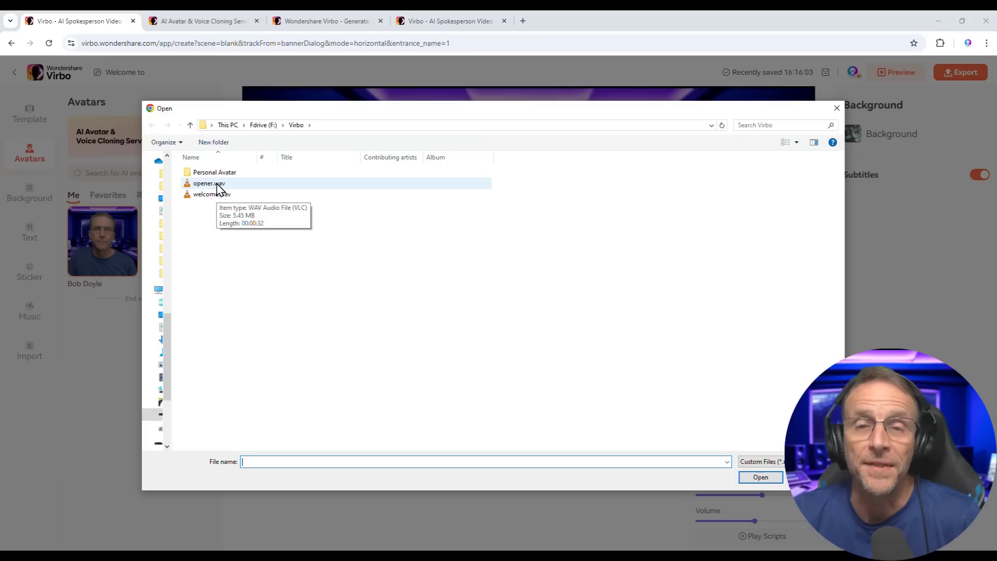
pyautogui.click(217, 186)
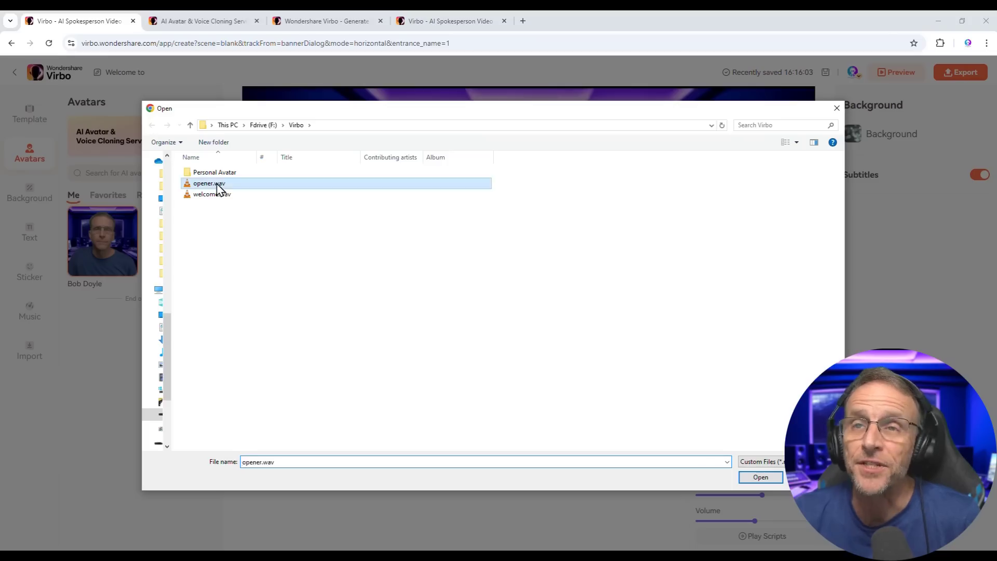
pyautogui.doubleClick(217, 186)
pyautogui.click(596, 416)
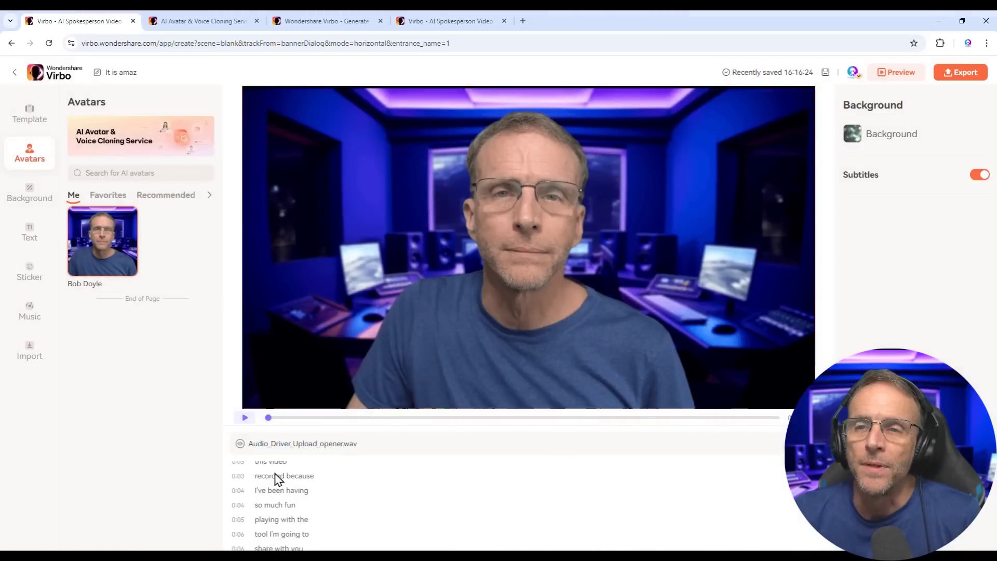
# - Play and pause a preview of the narrated video
pyautogui.scroll(-5, 279, 478)
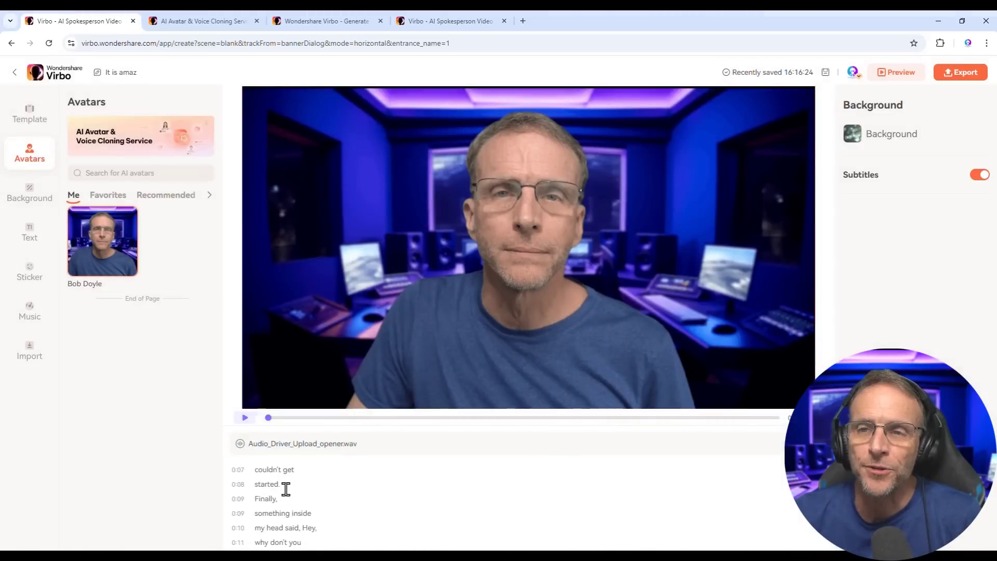
pyautogui.scroll(-6, 289, 493)
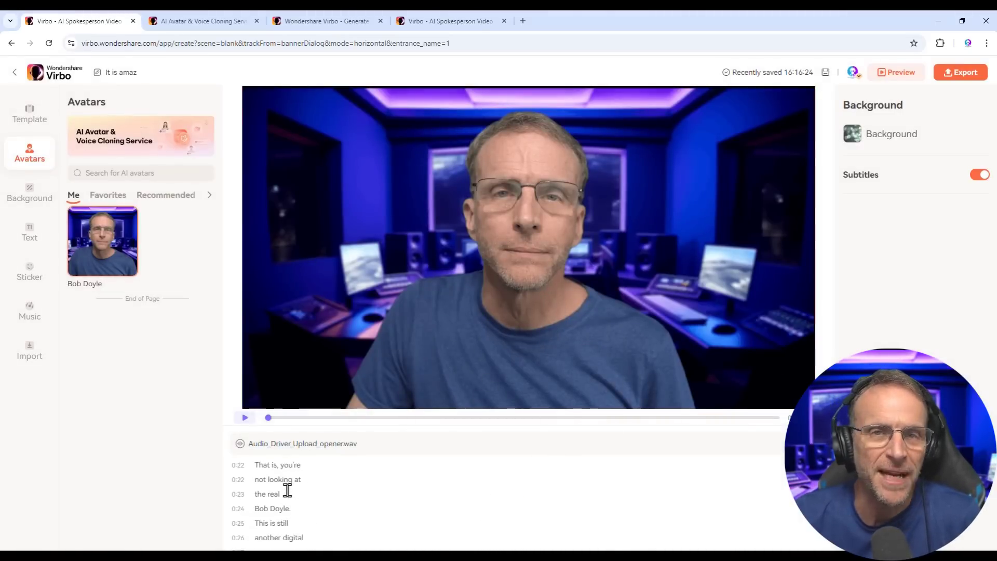
pyautogui.scroll(-1, 287, 489)
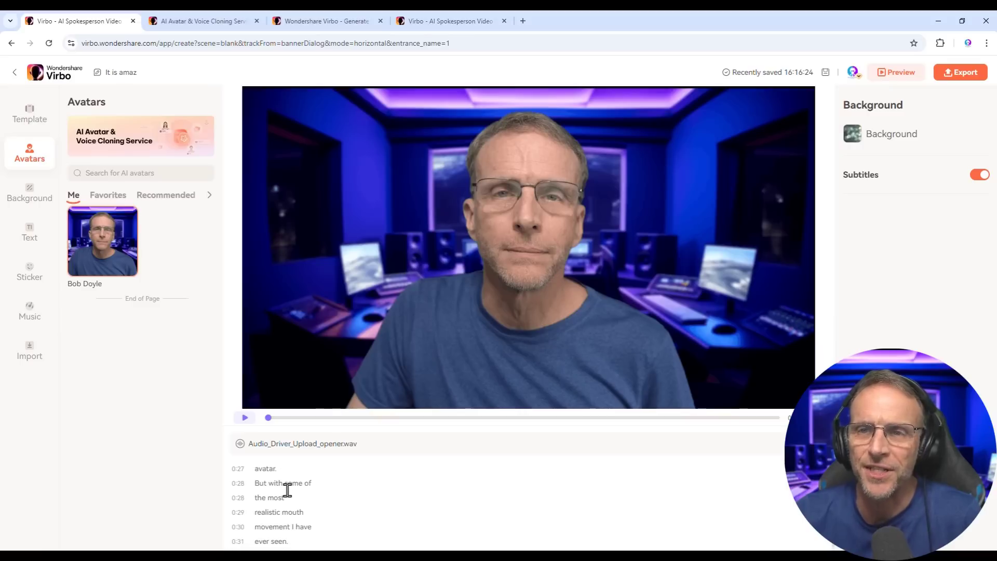
pyautogui.click(245, 418)
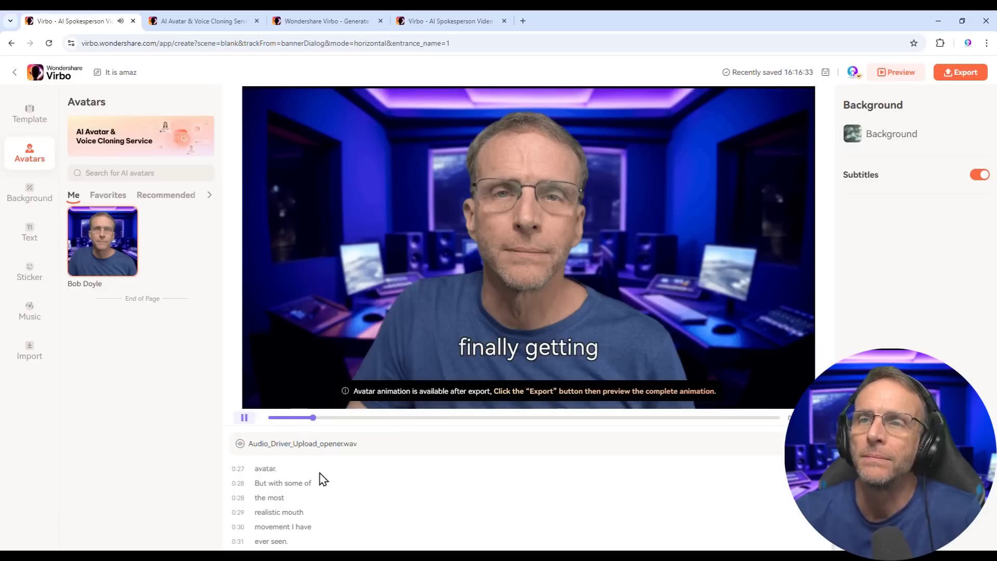
pyautogui.click(244, 420)
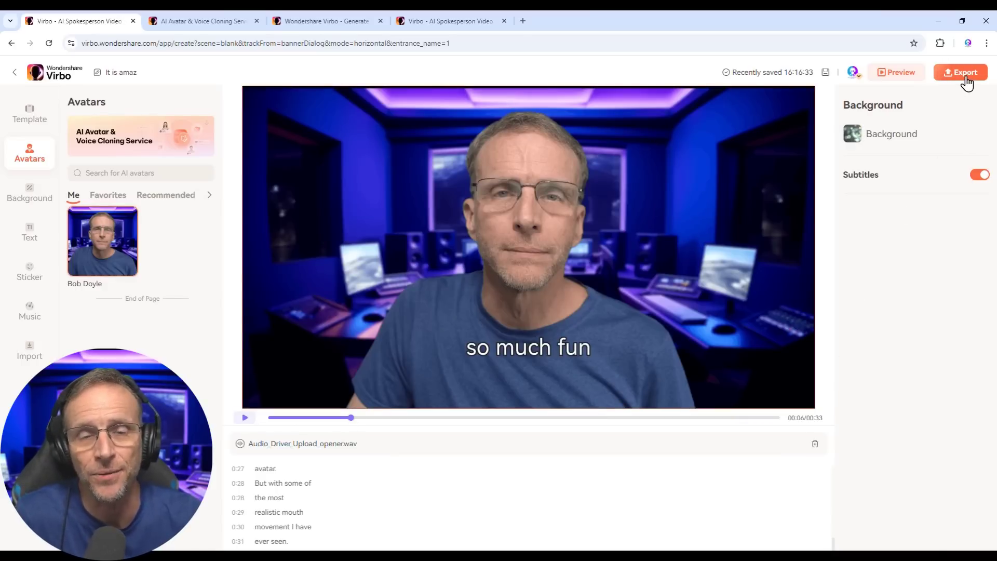
# - Export the video, then play the 0:32 avatar video in My Creations twice
pyautogui.click(14, 72)
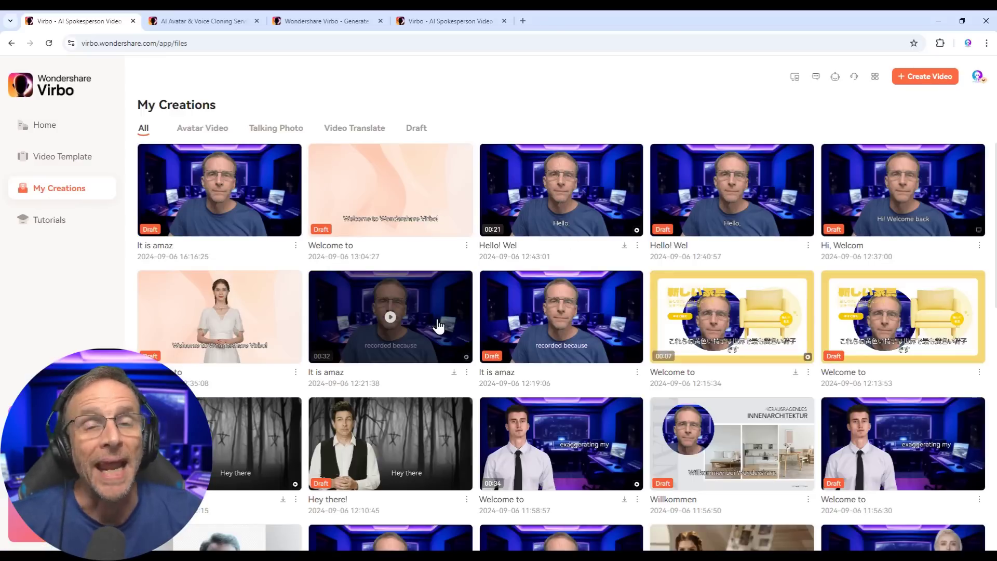
pyautogui.click(434, 318)
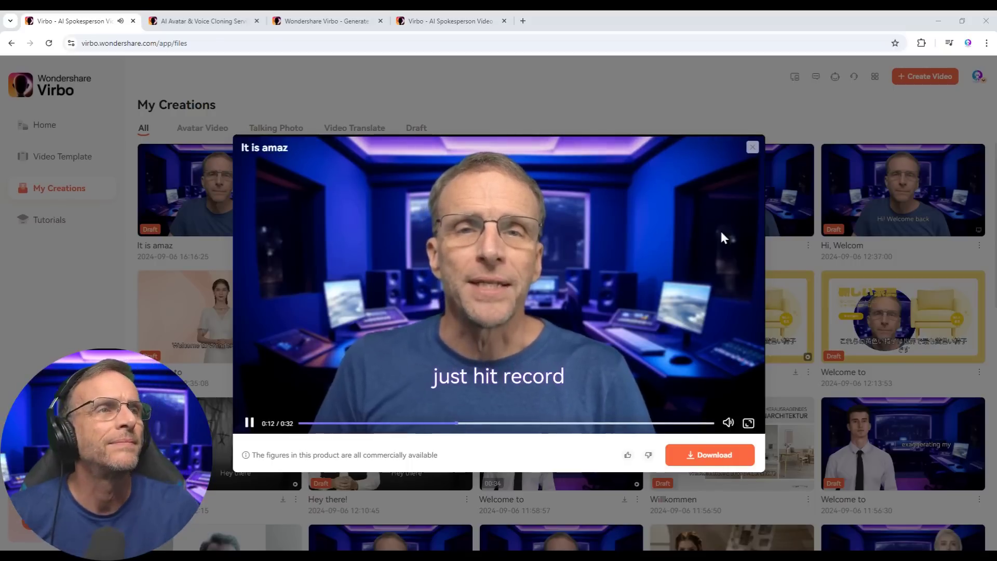
pyautogui.click(752, 147)
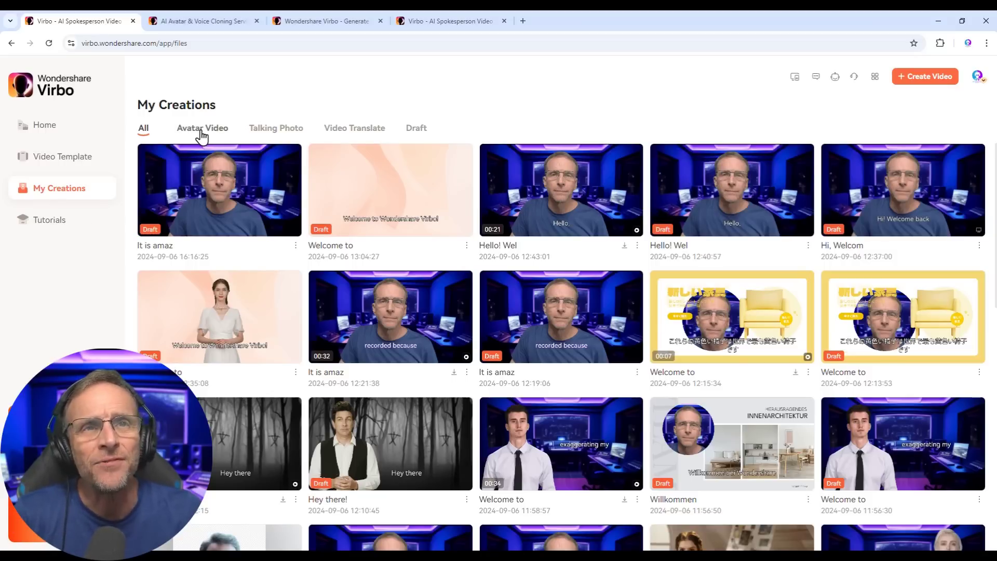
pyautogui.click(431, 338)
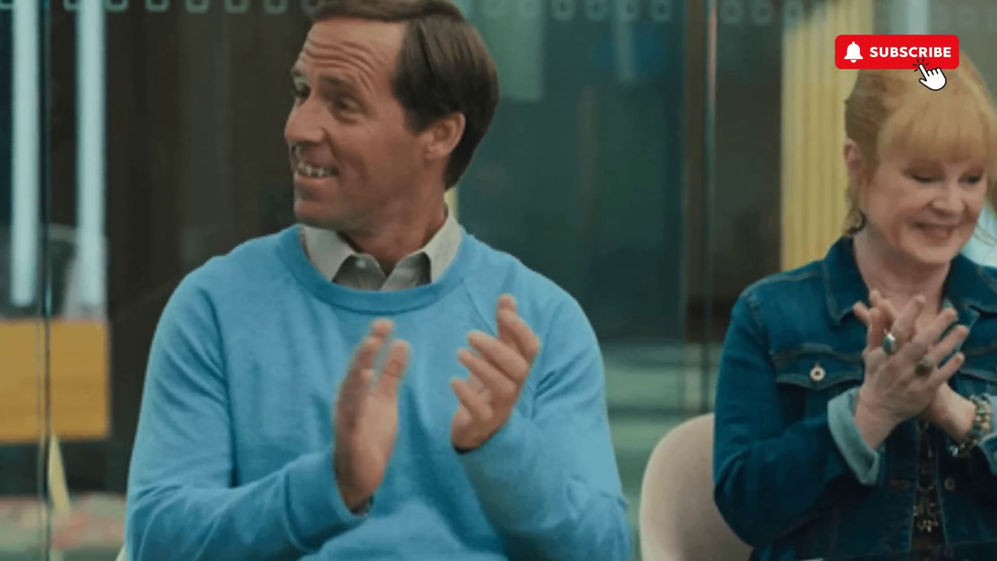
# - Pause the avatar video preview at 0:09
pyautogui.click(250, 425)
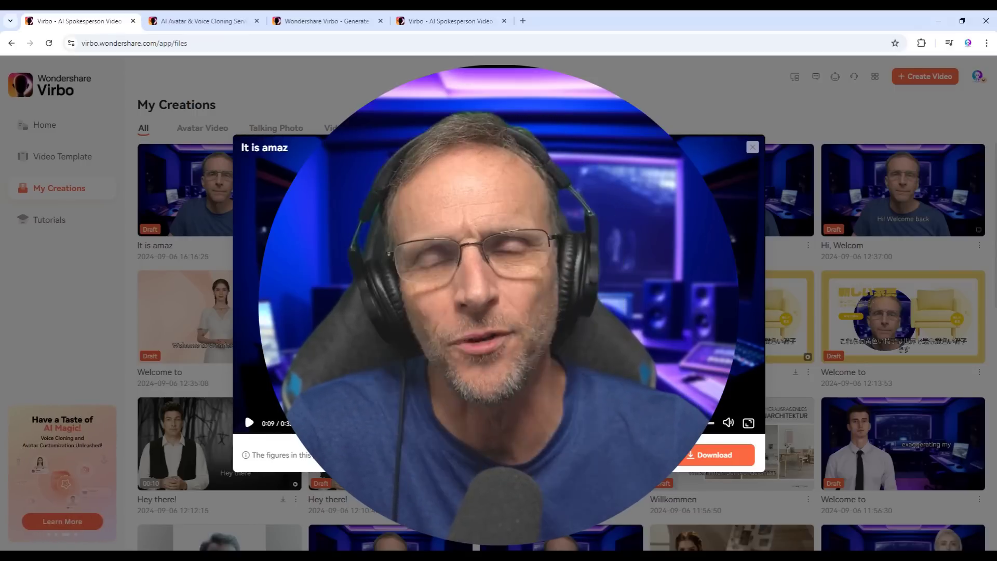
# - Resume playback, skip ahead to about 0:17, and pause around 0:21 and 0:25
pyautogui.click(248, 423)
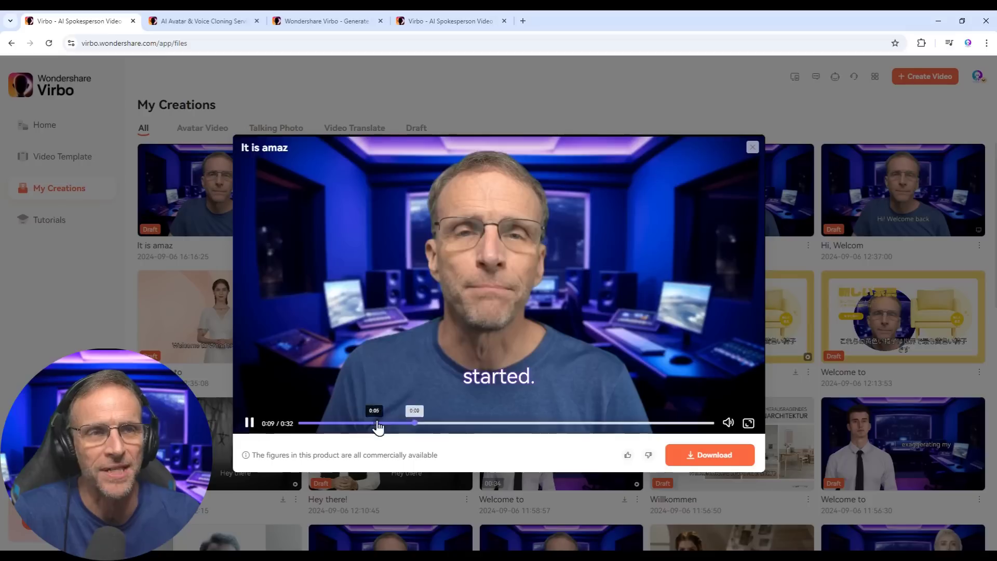
pyautogui.click(501, 423)
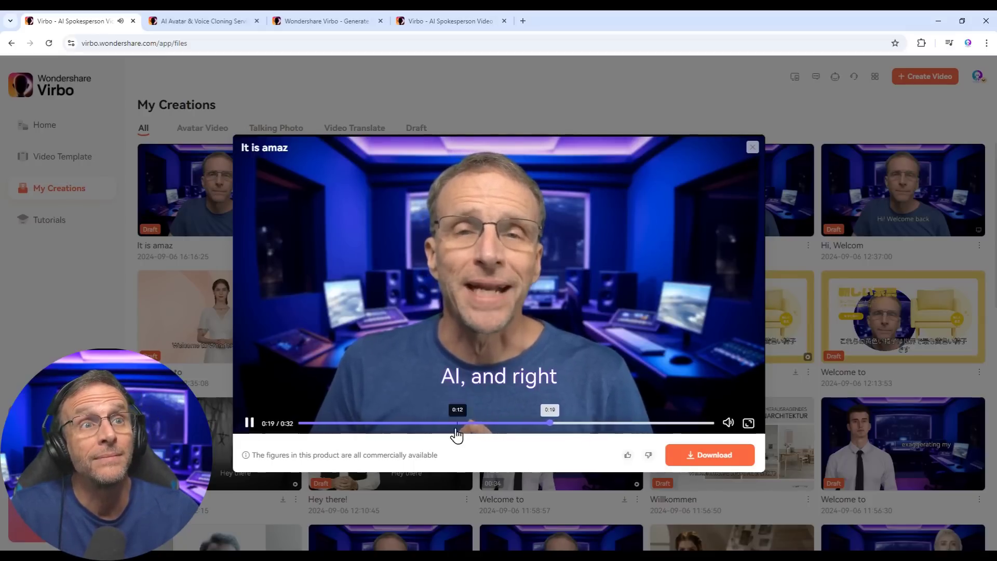
pyautogui.click(249, 423)
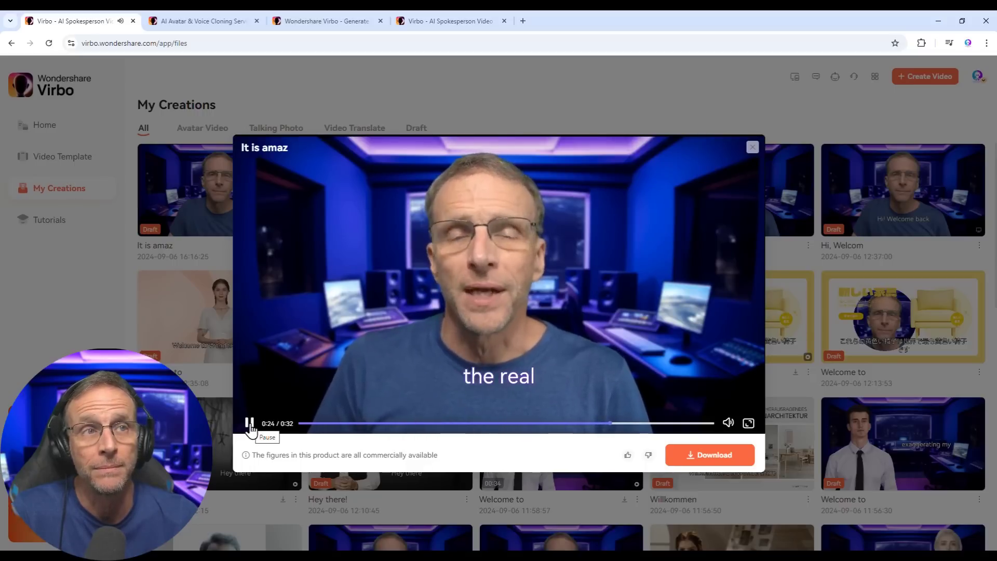
pyautogui.click(249, 423)
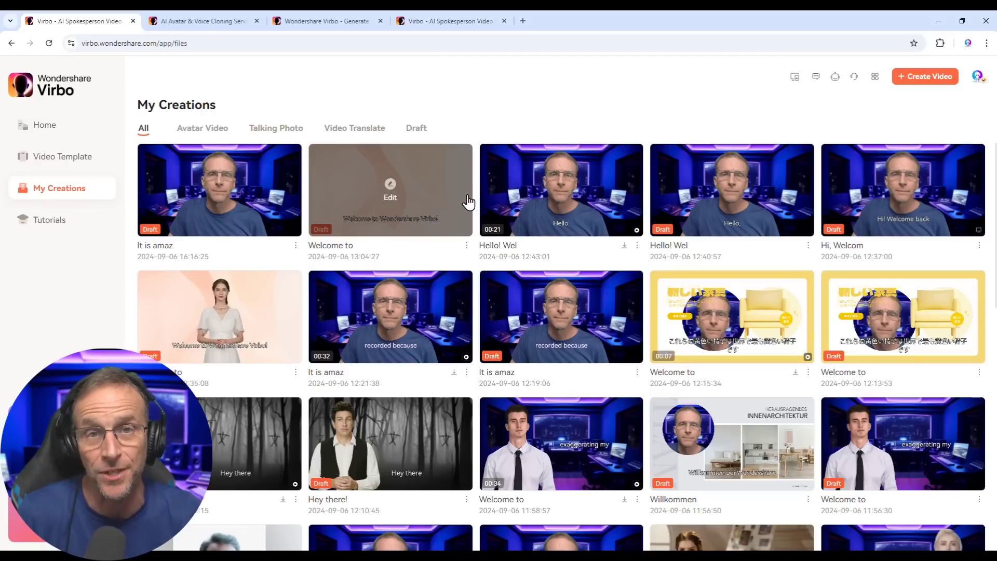
# - Open the 00:21 'Hello' project in the editor
pyautogui.click(559, 192)
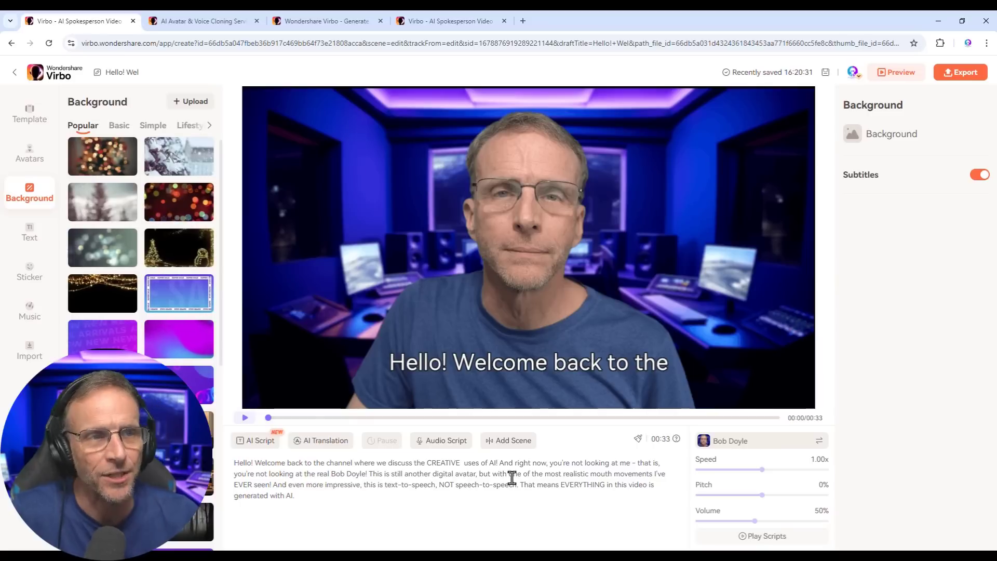
# - Set the script's voiceover to the presenter's custom cloned voice from the Me tab
pyautogui.click(749, 445)
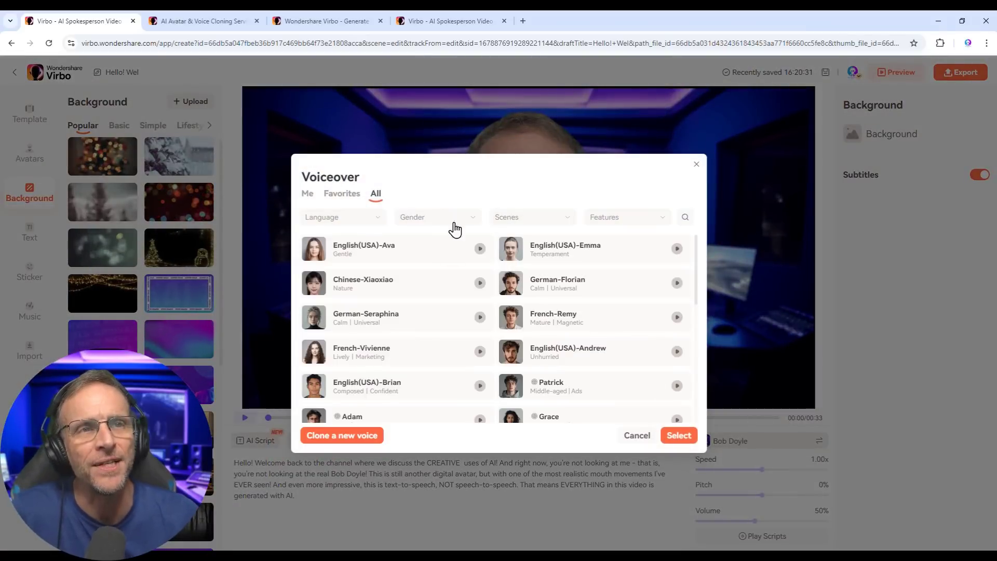
pyautogui.click(307, 195)
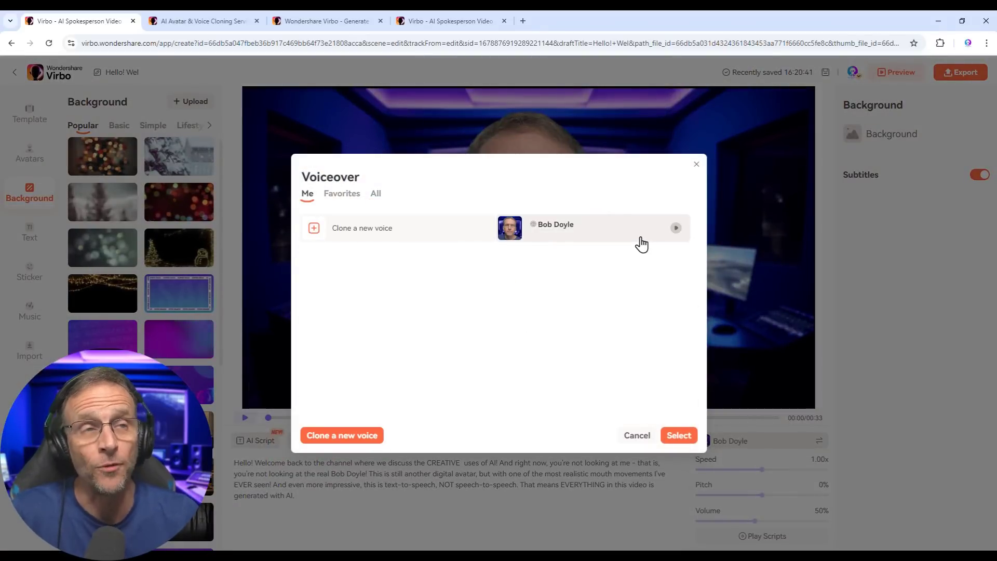
pyautogui.moveTo(534, 227)
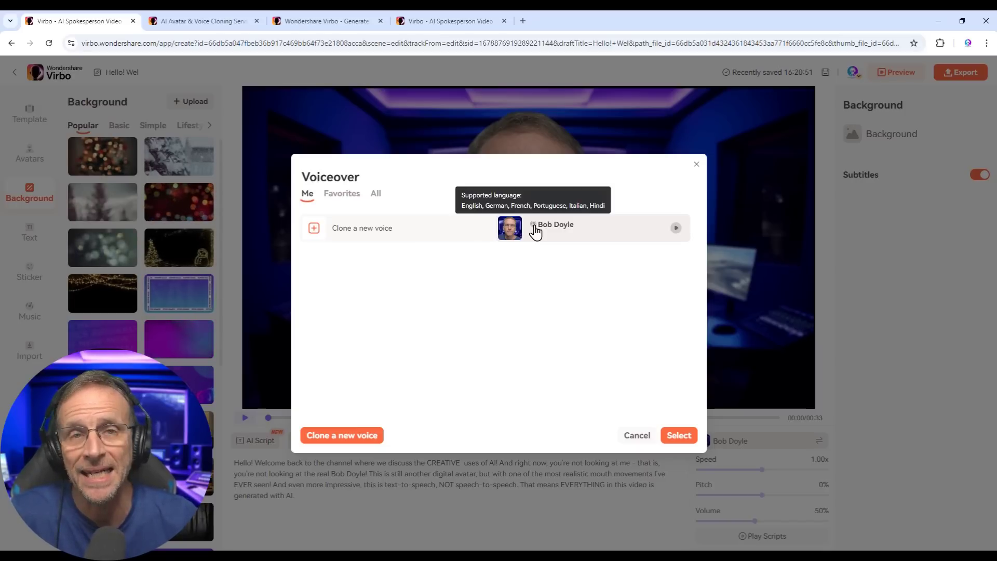
pyautogui.click(583, 235)
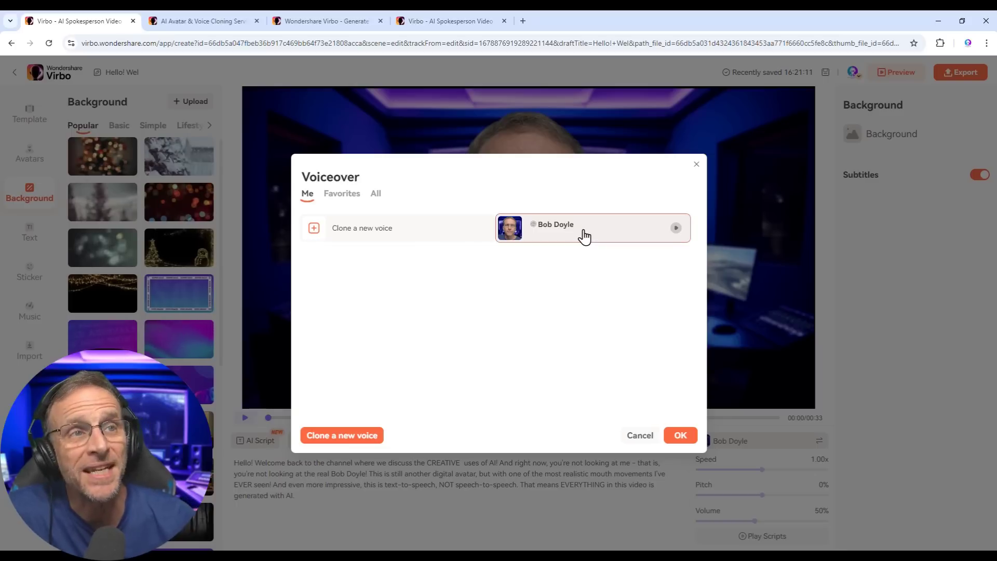
pyautogui.click(679, 439)
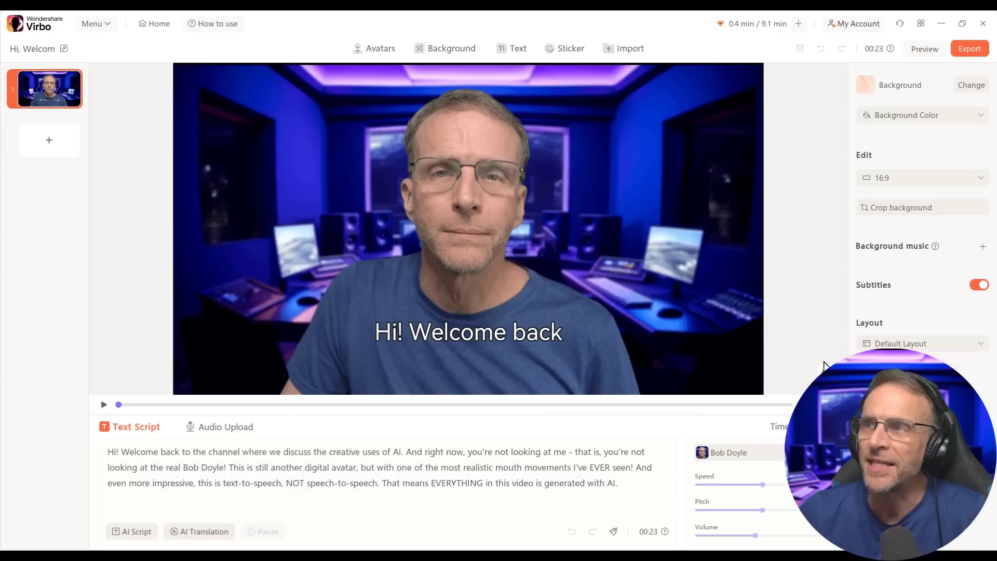
# - AI-translate the Welcome back script into German and apply the translation
pyautogui.click(193, 531)
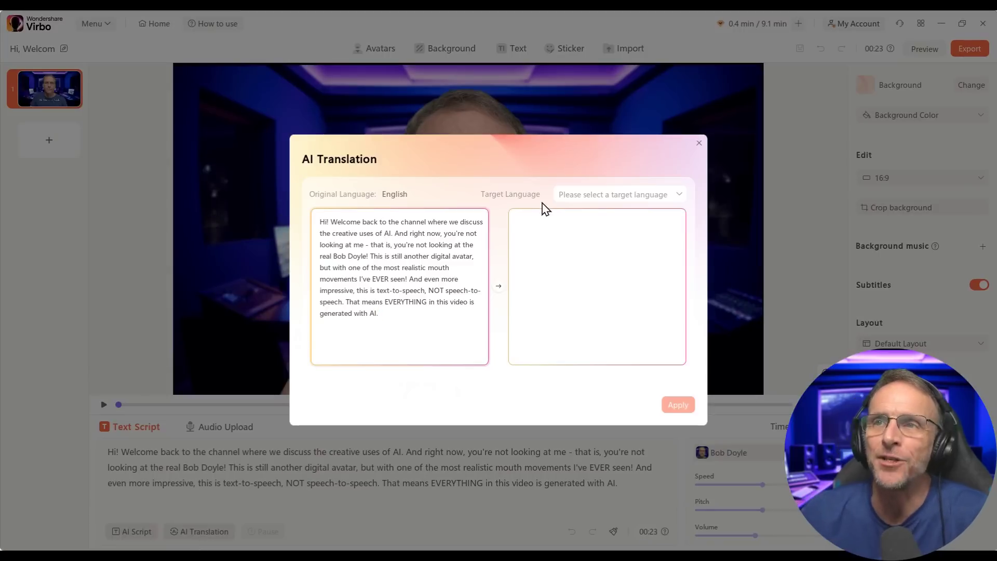
pyautogui.click(599, 198)
pyautogui.scroll(-2, 602, 249)
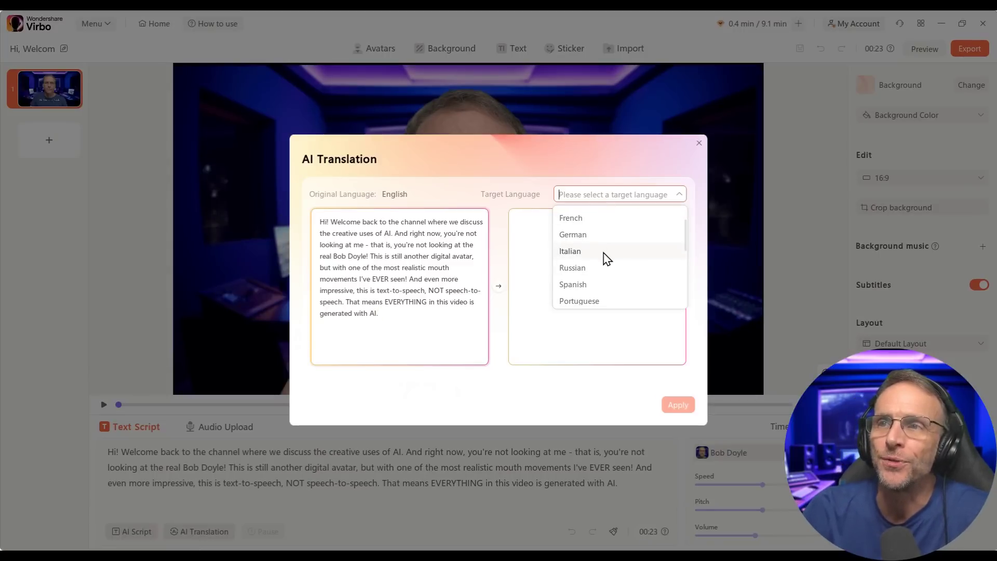
pyautogui.click(595, 236)
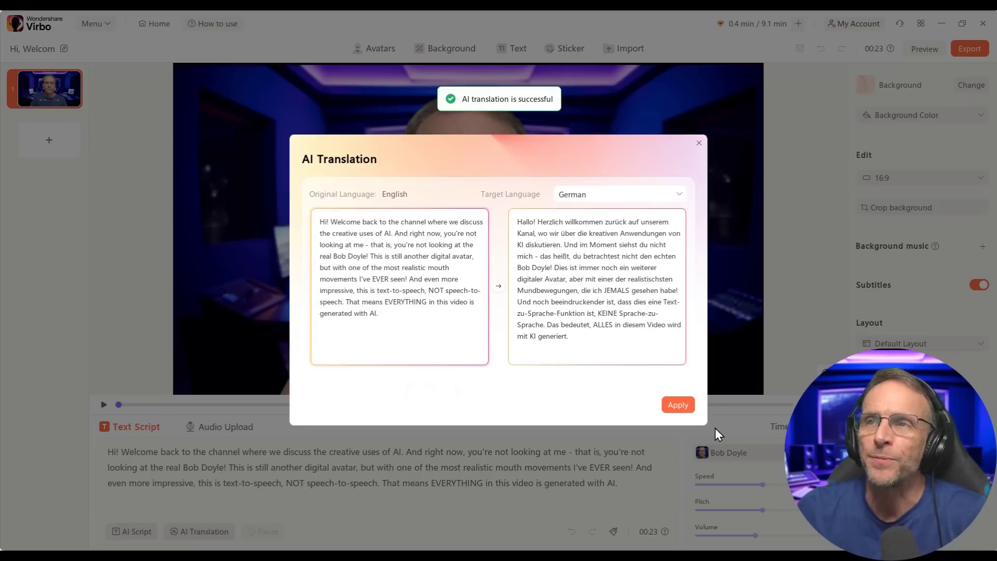
pyautogui.click(675, 408)
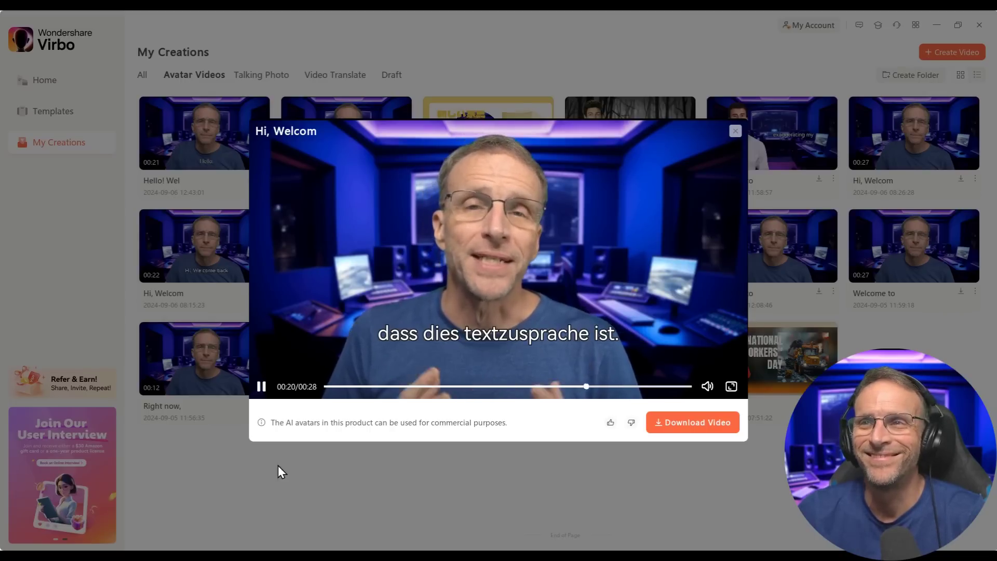
# - Pause the German video preview
pyautogui.click(261, 387)
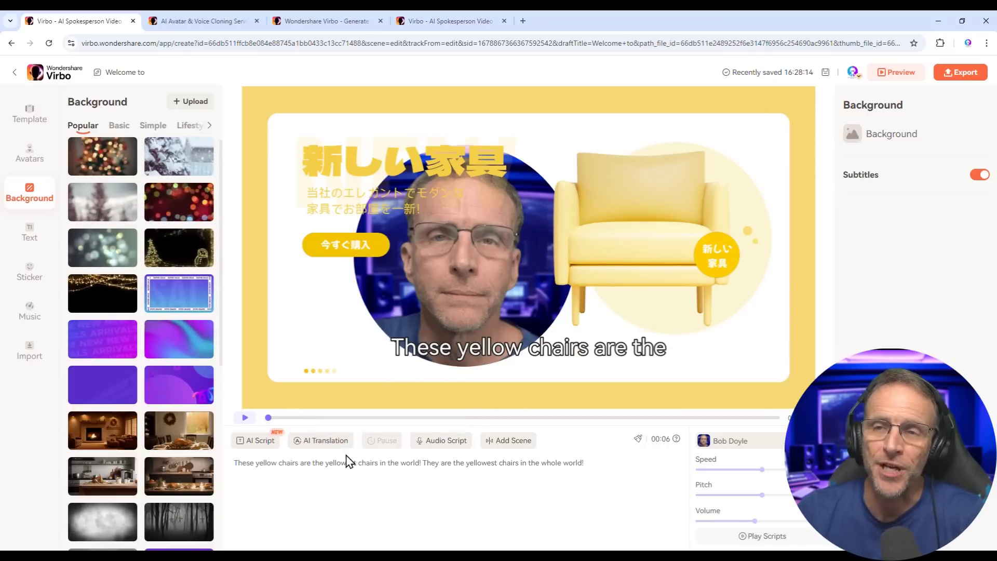
# - AI-translate the yellow-chair ad script into Japanese and apply it
pyautogui.click(327, 441)
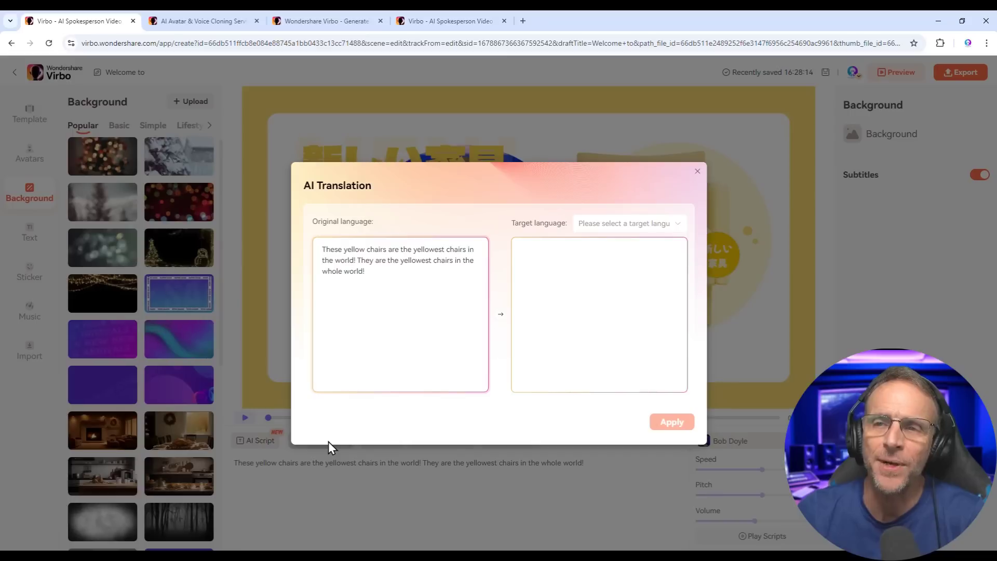
pyautogui.click(594, 224)
pyautogui.scroll(-3, 615, 323)
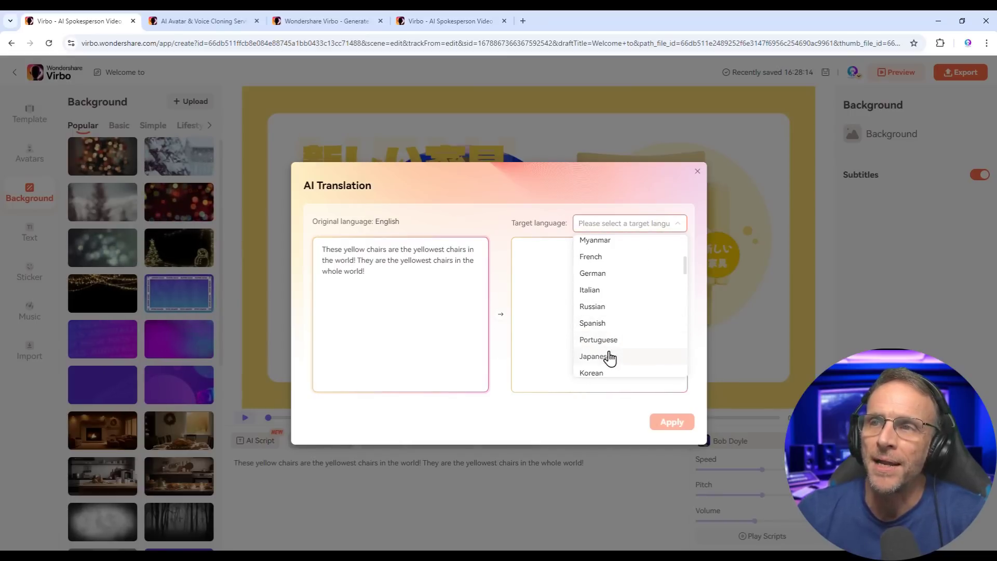
pyautogui.click(610, 357)
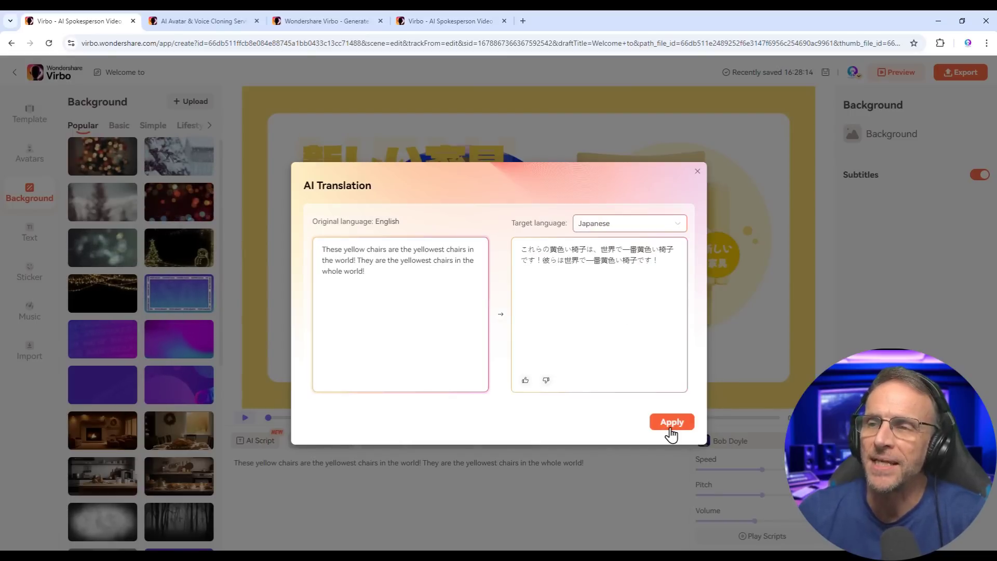
pyautogui.click(671, 422)
# - Set the voiceover to Japanese-Daichi to match the Japanese script
pyautogui.click(743, 539)
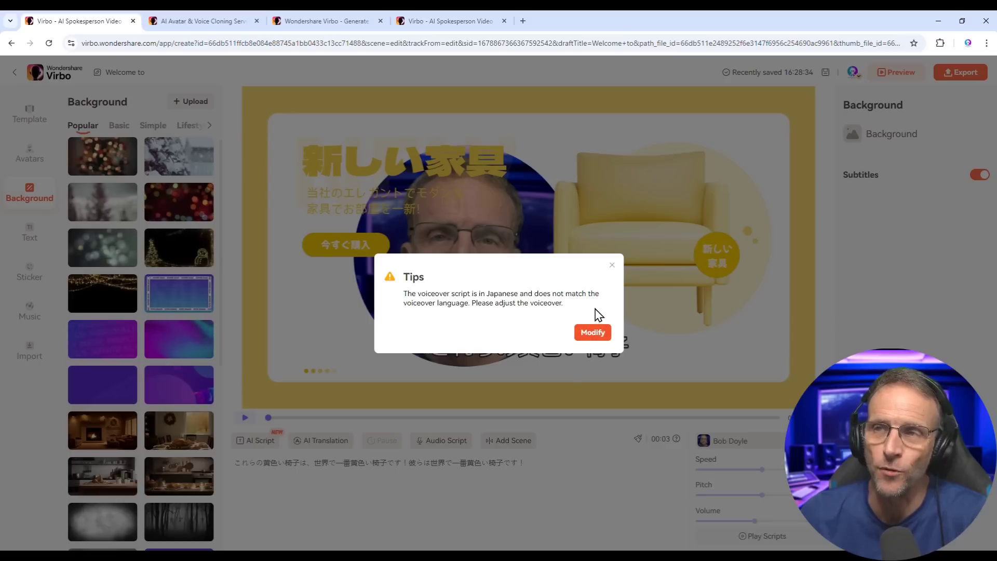
pyautogui.click(593, 332)
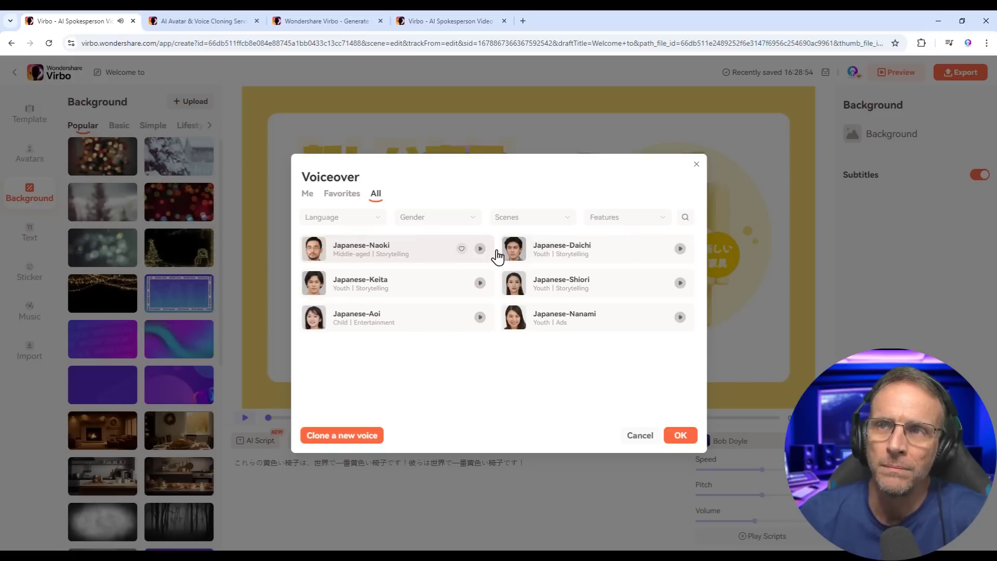
pyautogui.click(680, 249)
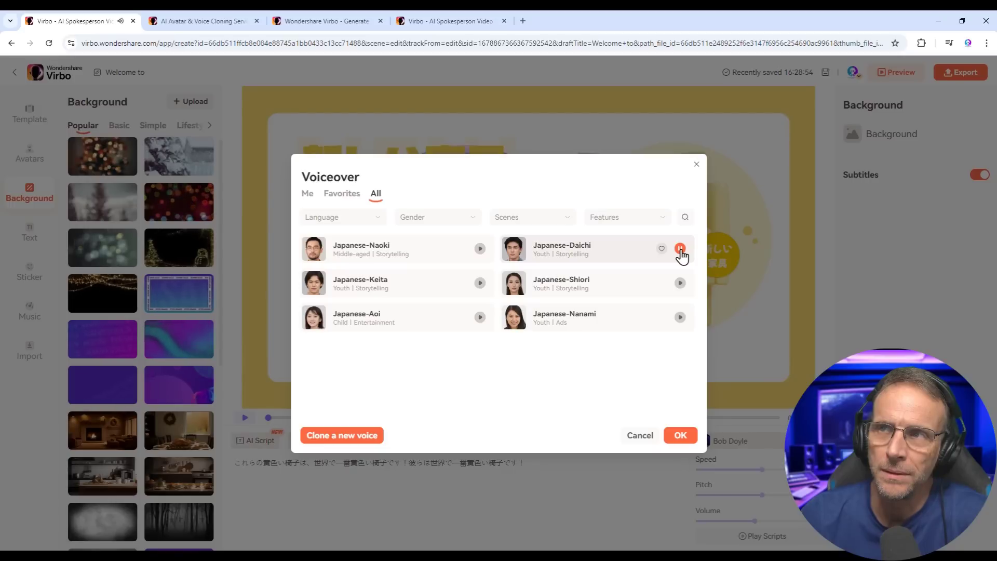
pyautogui.click(571, 249)
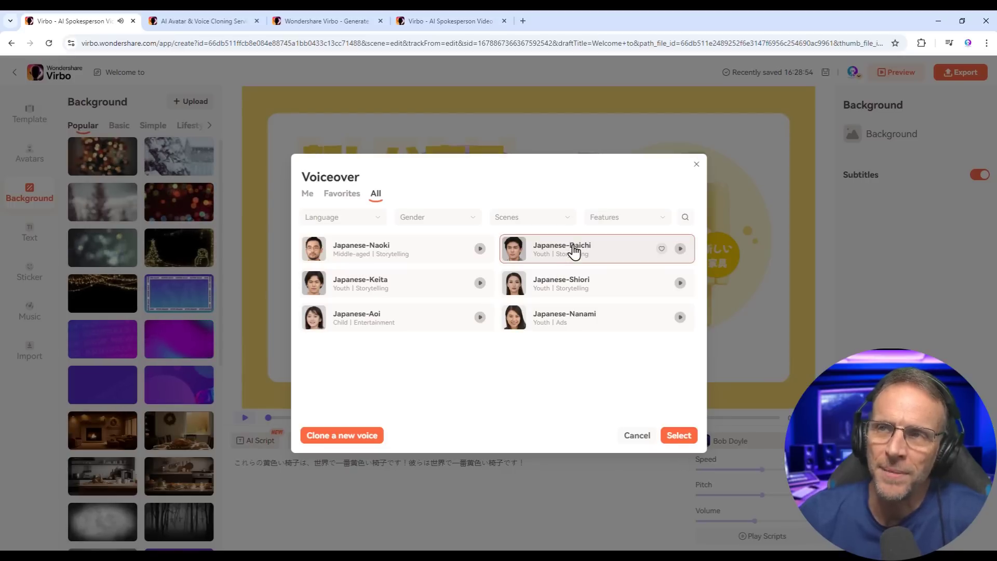
pyautogui.click(679, 436)
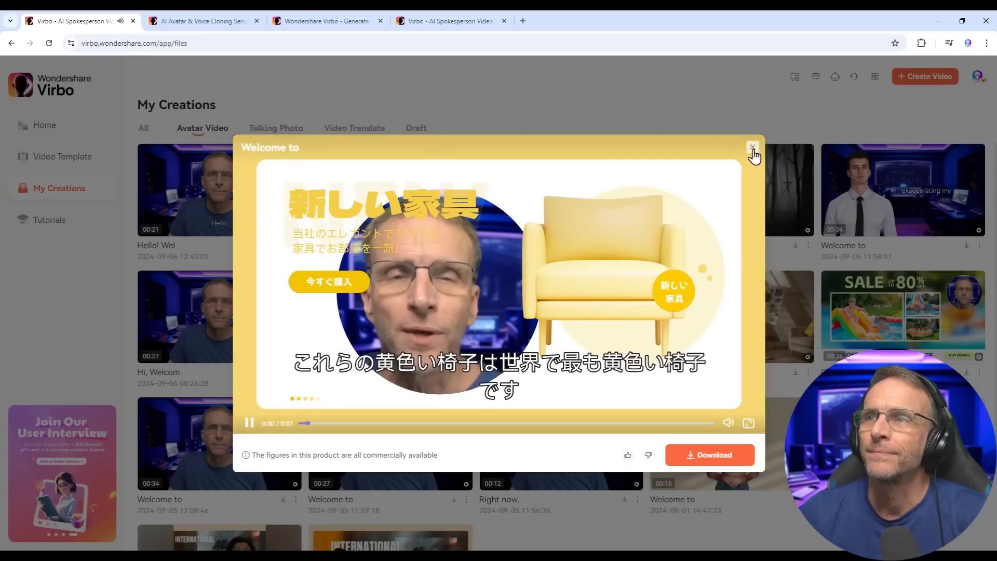
# - Close the Japanese video preview
pyautogui.click(753, 148)
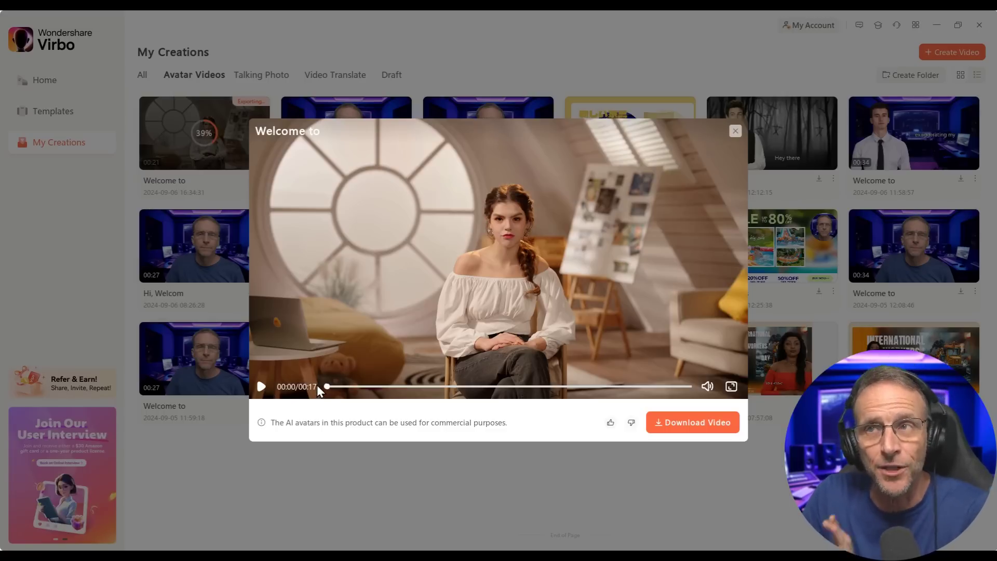
# - Play back the 17-second attic-room avatar video
pyautogui.click(262, 388)
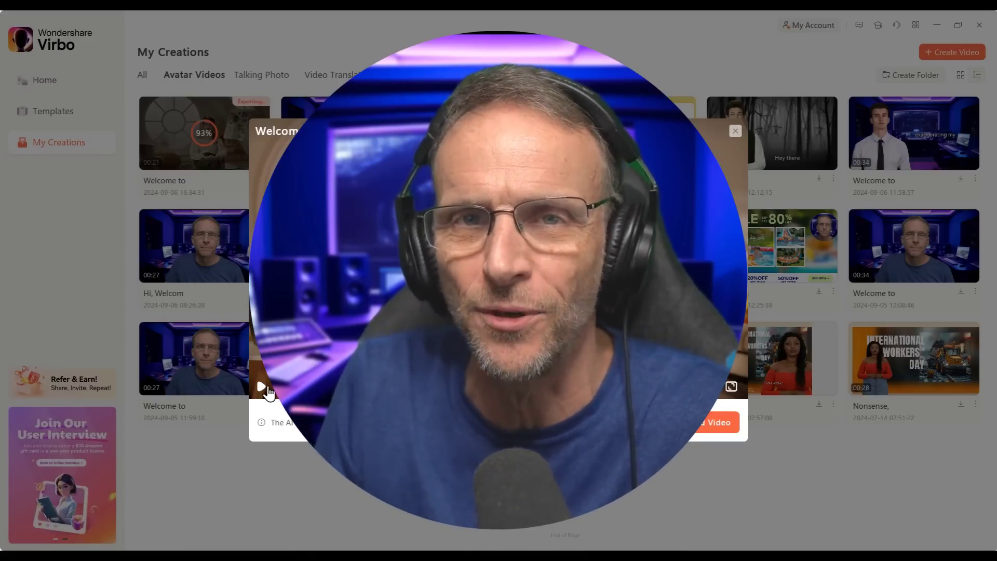
pyautogui.click(263, 387)
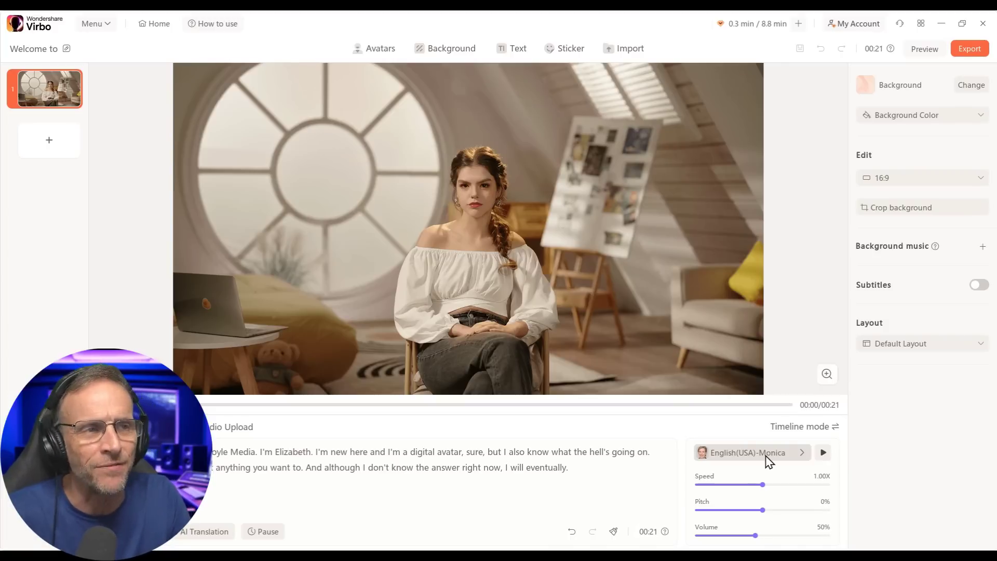
# - Switch the avatar's voice to English(USA)-Ava and bring up the export resolution options
pyautogui.click(768, 459)
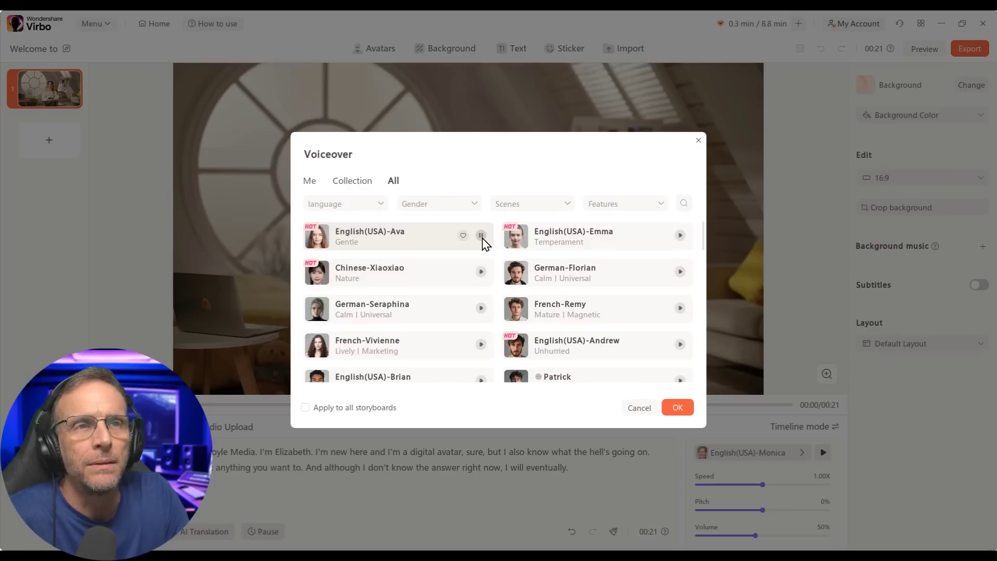
pyautogui.click(416, 240)
pyautogui.click(680, 409)
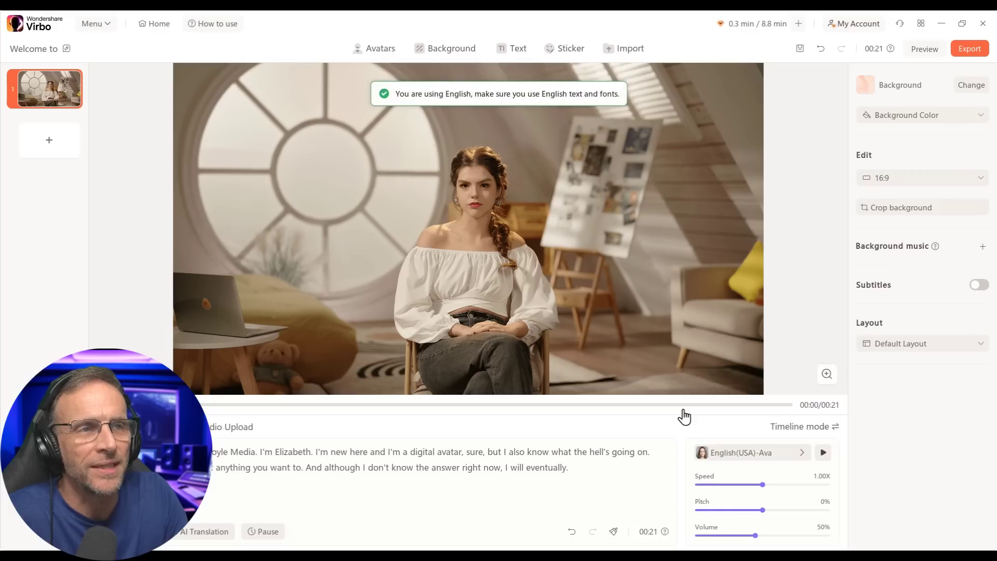
pyautogui.click(969, 49)
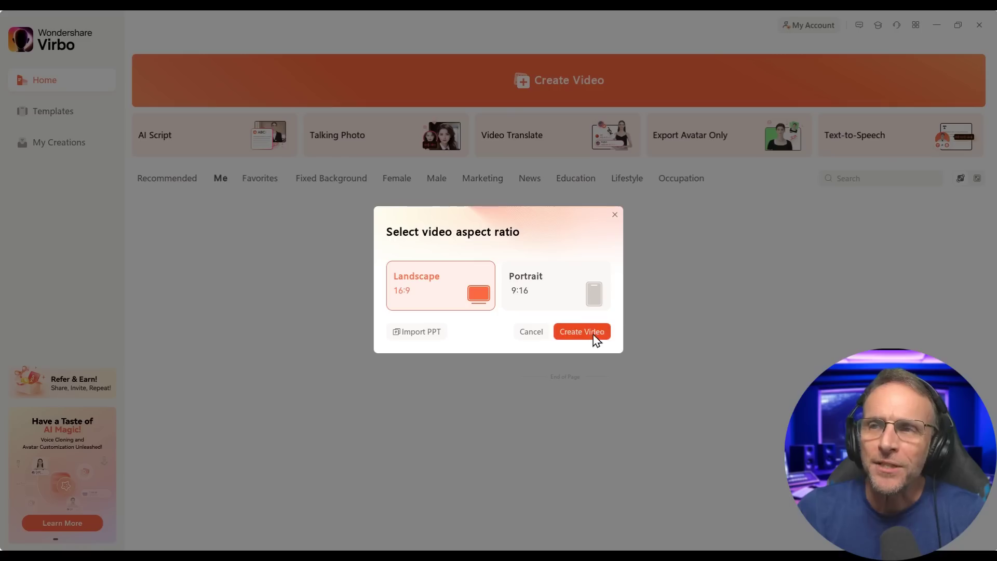
# - Create a landscape video with the chosen avatar over an uploaded studio background image
pyautogui.click(590, 335)
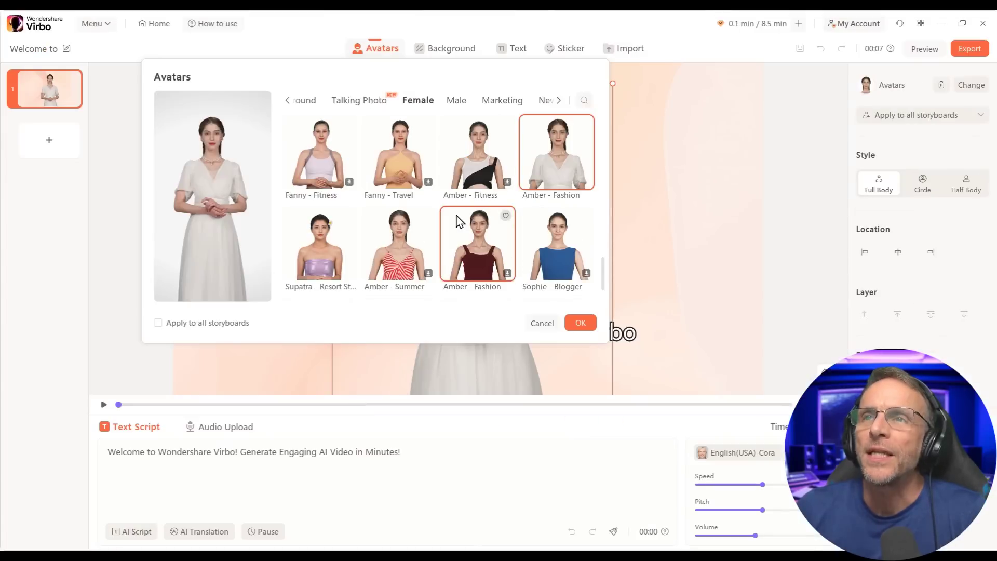
pyautogui.scroll(-2, 389, 213)
pyautogui.doubleClick(388, 213)
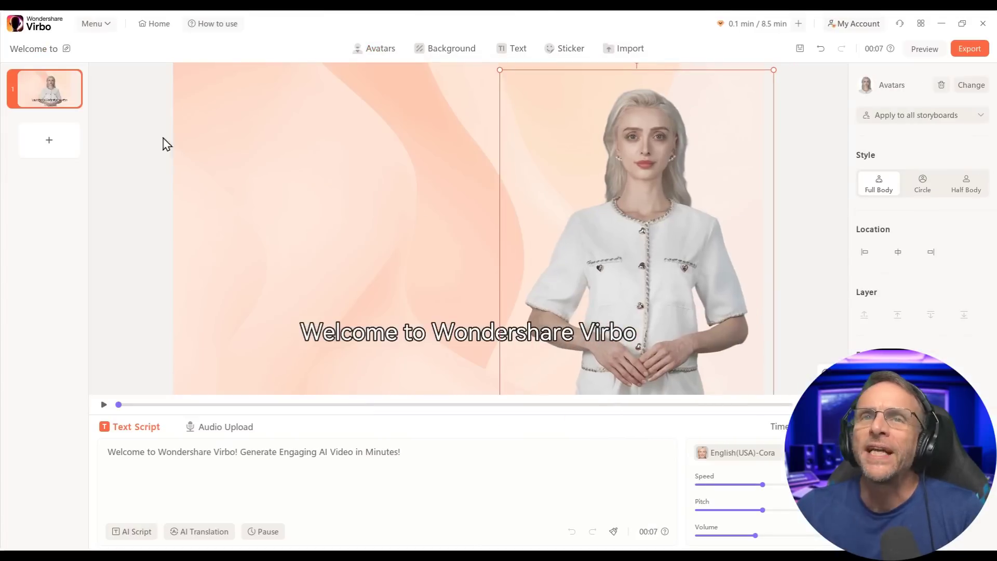
pyautogui.click(448, 50)
pyautogui.scroll(-10, 445, 228)
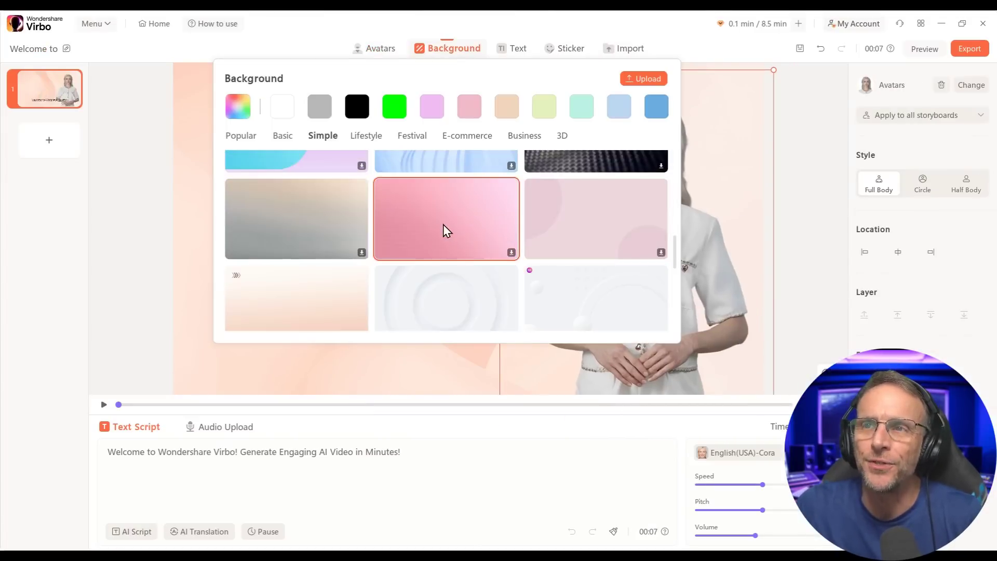
pyautogui.click(644, 78)
pyautogui.click(400, 179)
pyautogui.click(407, 271)
# - Move the subtitle higher and give it a preset pink-gradient style
pyautogui.click(502, 330)
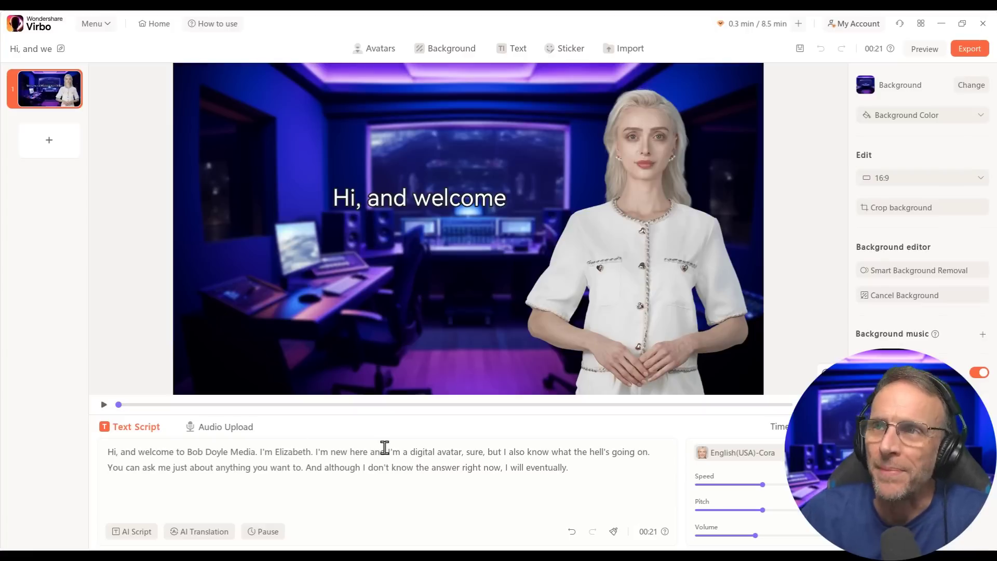
pyautogui.moveTo(421, 221); pyautogui.dragTo(367, 193)
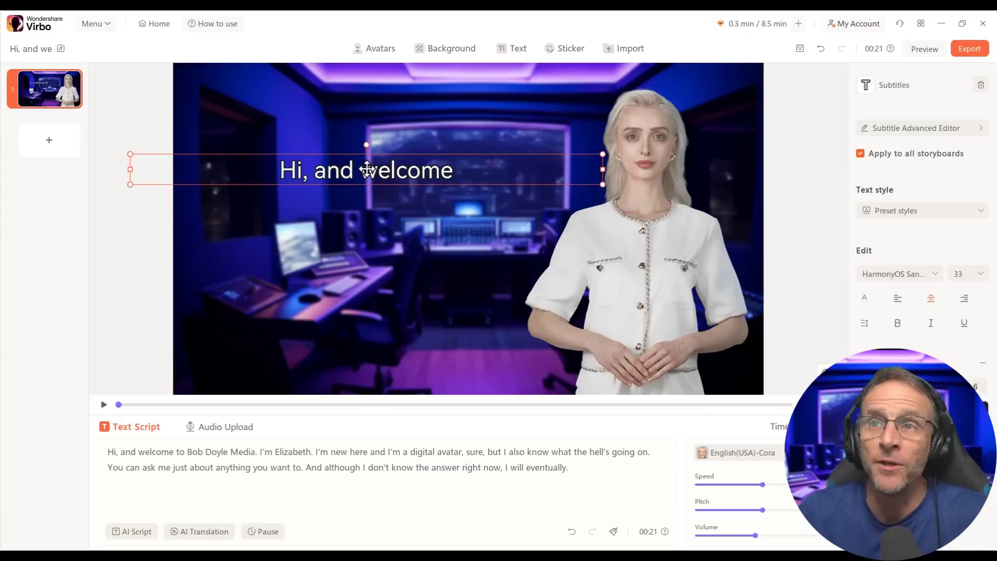
pyautogui.click(887, 211)
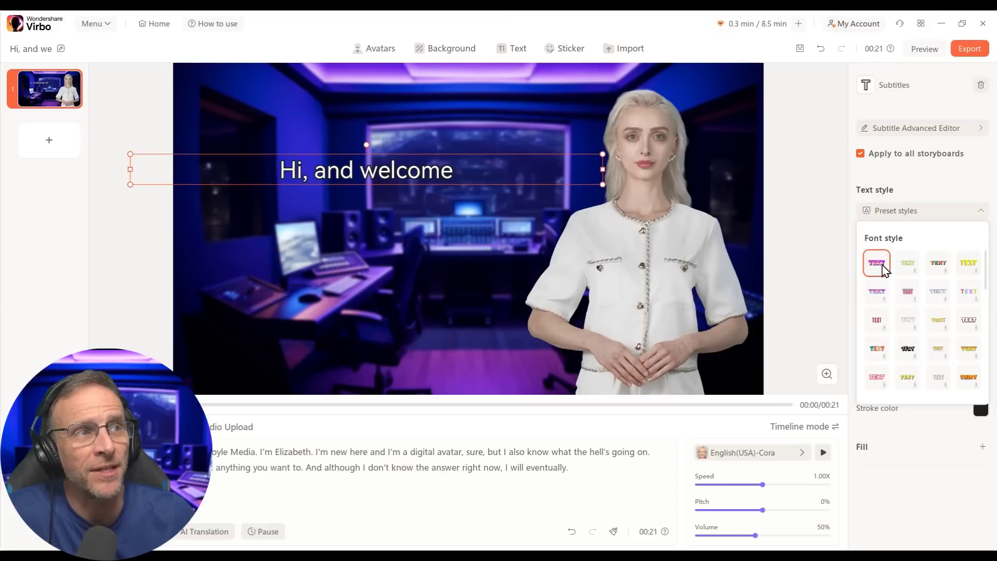
pyautogui.click(879, 261)
pyautogui.click(894, 213)
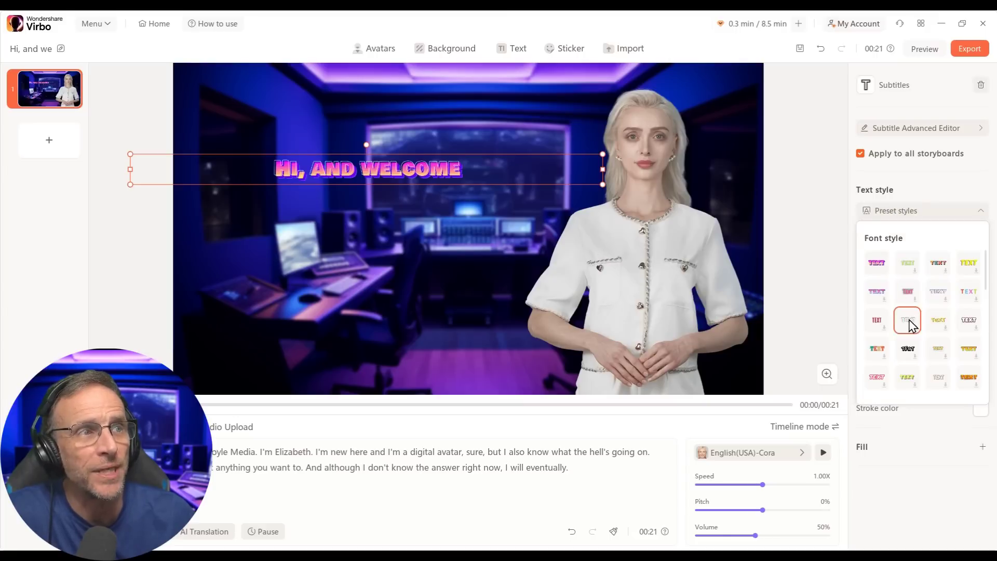
pyautogui.click(876, 348)
# - Lower and enlarge the avatar, then generate and play its voice
pyautogui.moveTo(617, 180); pyautogui.dragTo(642, 294)
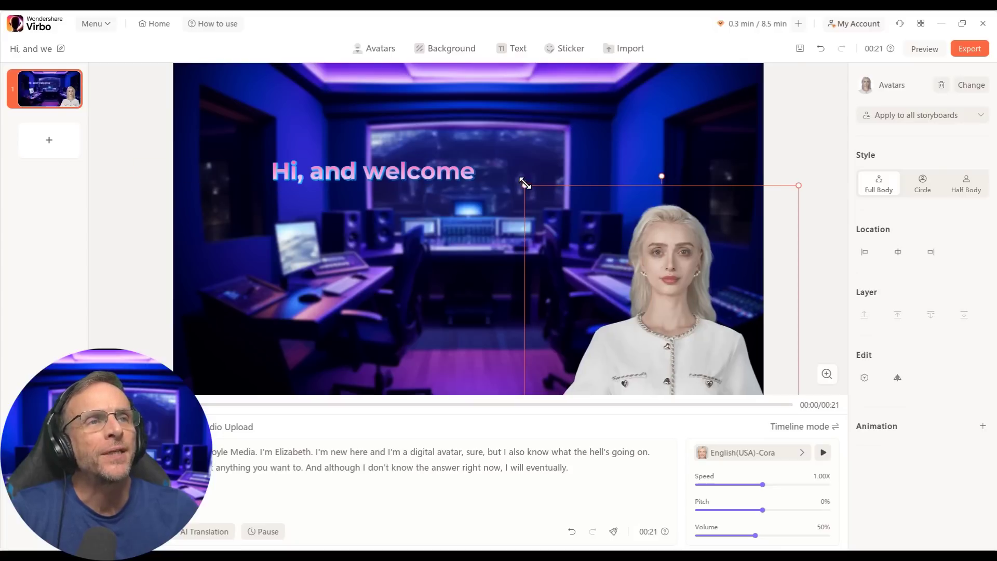
pyautogui.moveTo(523, 182); pyautogui.dragTo(456, 68)
pyautogui.click(823, 452)
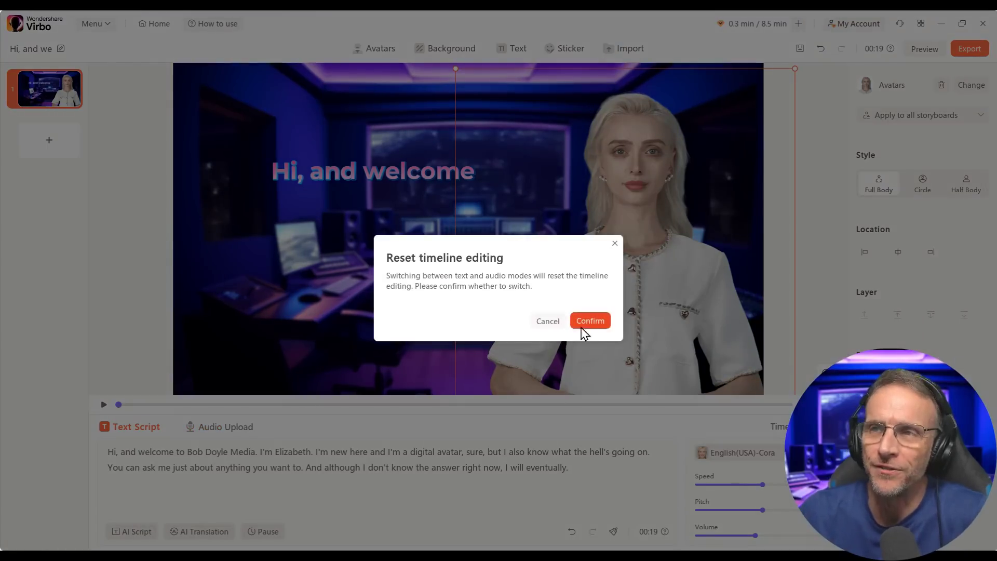
# - Confirm audio-driven mode and fix the misspelled name in line two, ending it 'oyle'
pyautogui.click(593, 326)
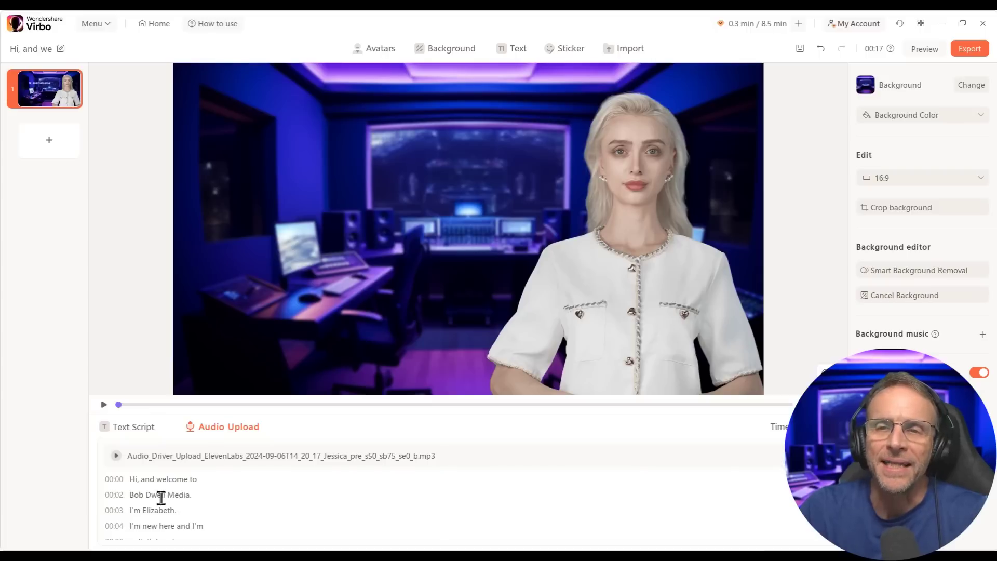
pyautogui.click(161, 496)
pyautogui.press('BackSpace')
pyautogui.press('BackSpace')
pyautogui.press('BackSpace')
pyautogui.write('oyle')
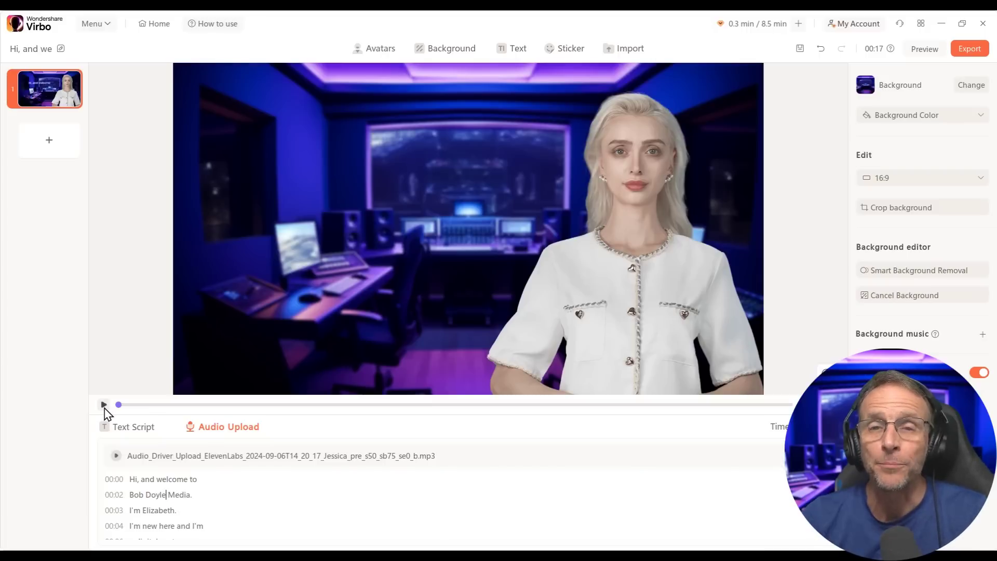
pyautogui.click(104, 405)
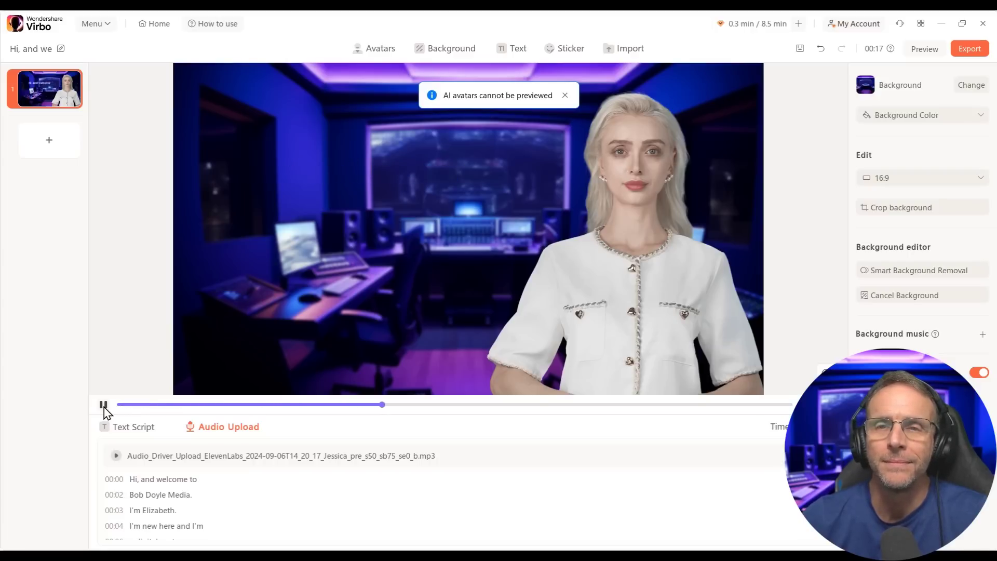
pyautogui.click(104, 406)
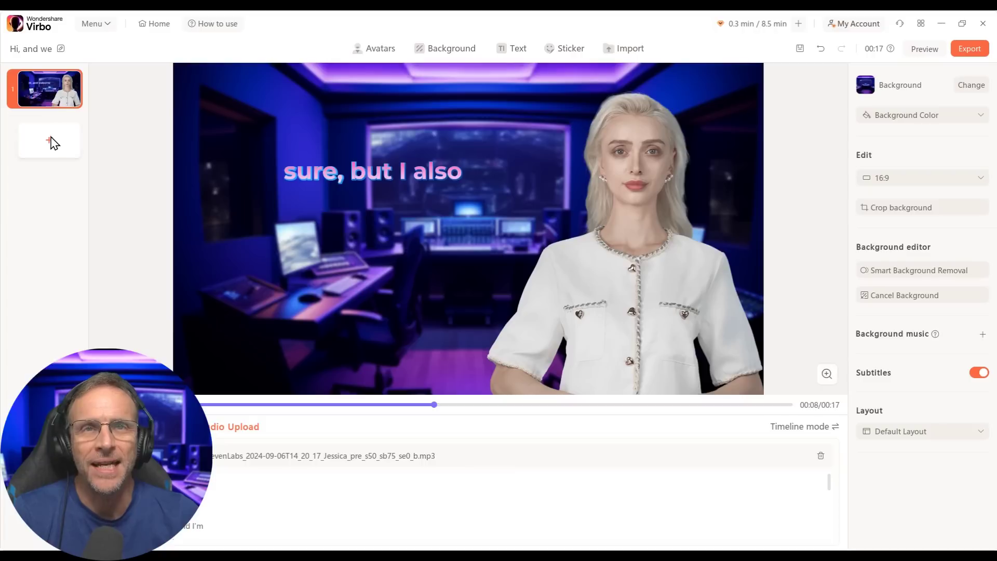
pyautogui.click(50, 140)
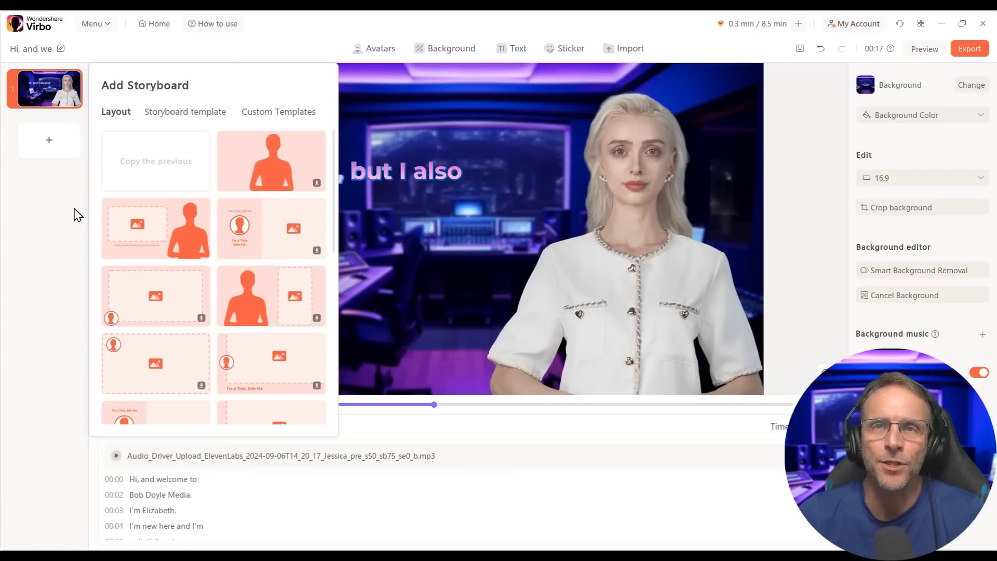
# - Close the Add Storyboard panel and switch the editor to Timeline mode
pyautogui.click(54, 152)
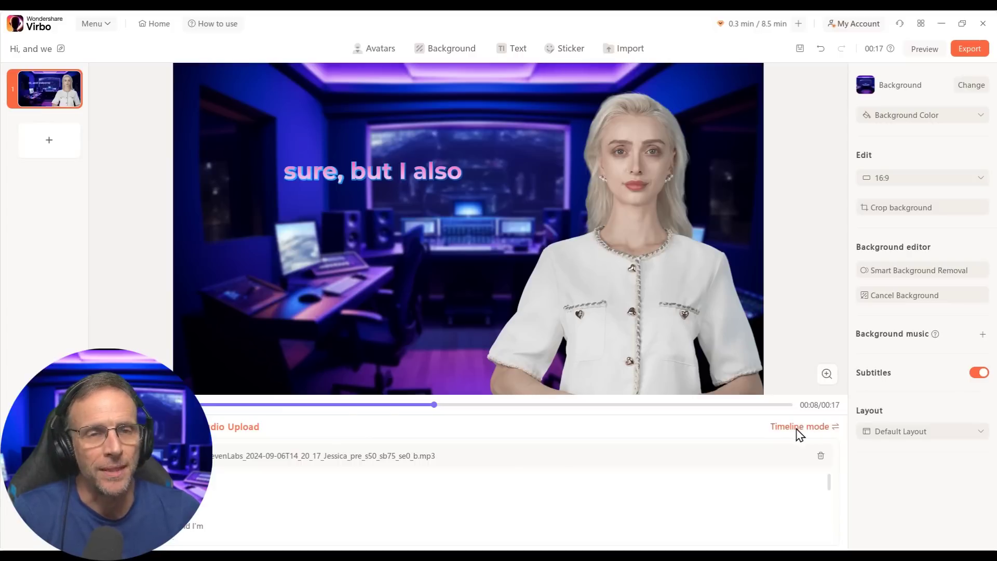
pyautogui.click(799, 427)
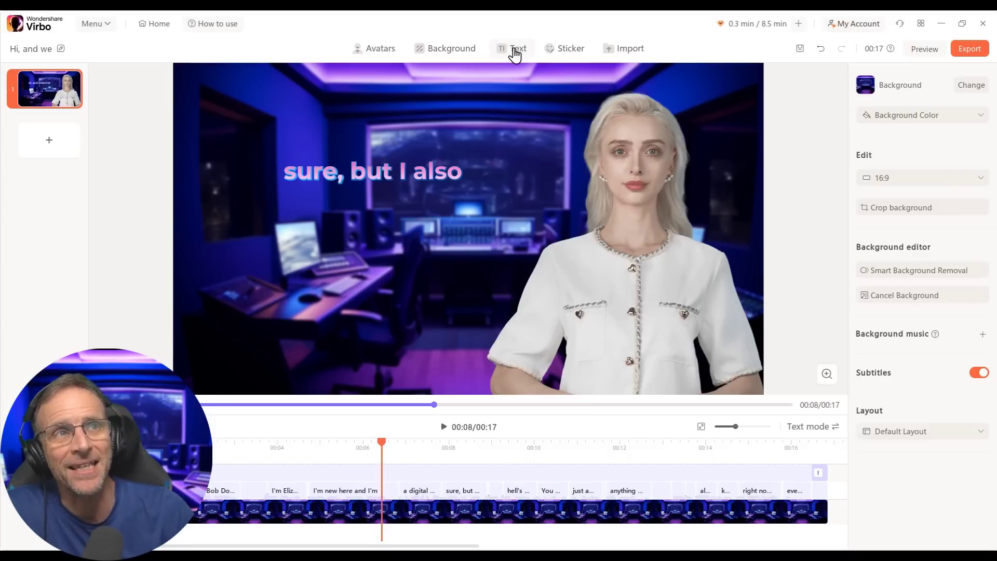
# - Add a neon arrow sticker at the avatar's head, shown briefly from about 0:04
pyautogui.click(568, 58)
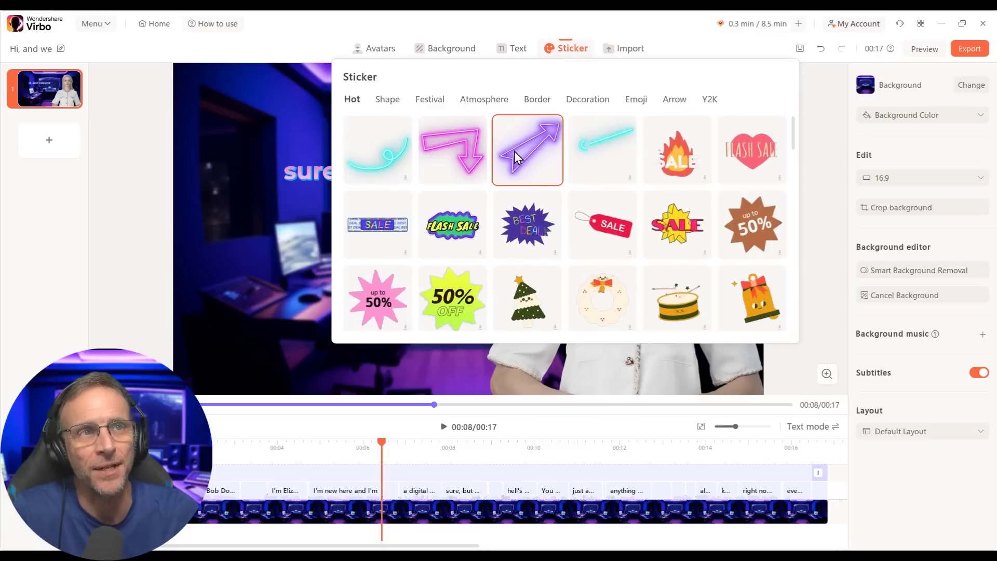
pyautogui.click(516, 151)
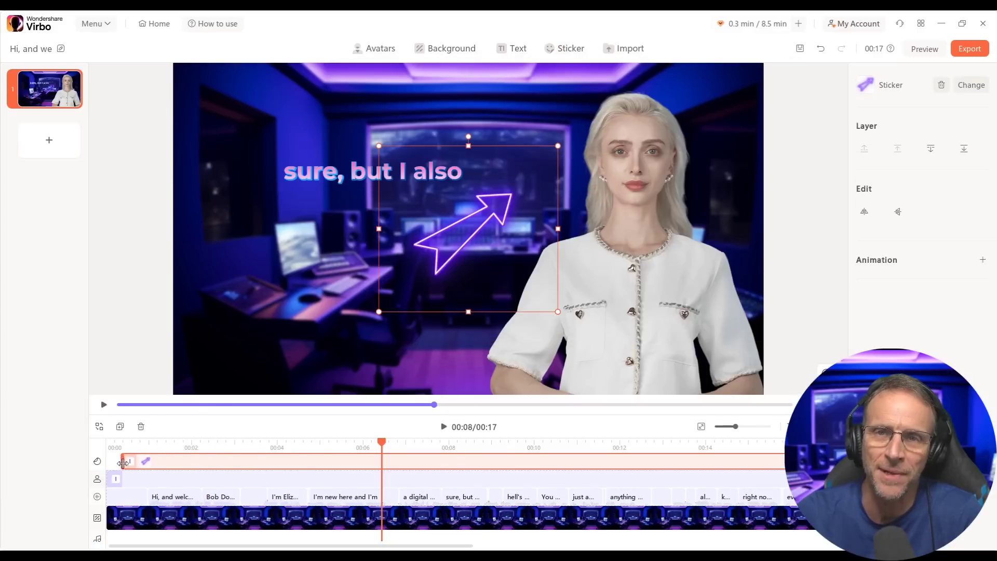
pyautogui.moveTo(123, 462); pyautogui.dragTo(353, 461)
pyautogui.moveTo(783, 461); pyautogui.dragTo(470, 462)
pyautogui.moveTo(382, 446); pyautogui.dragTo(270, 445)
pyautogui.moveTo(431, 467); pyautogui.dragTo(350, 465)
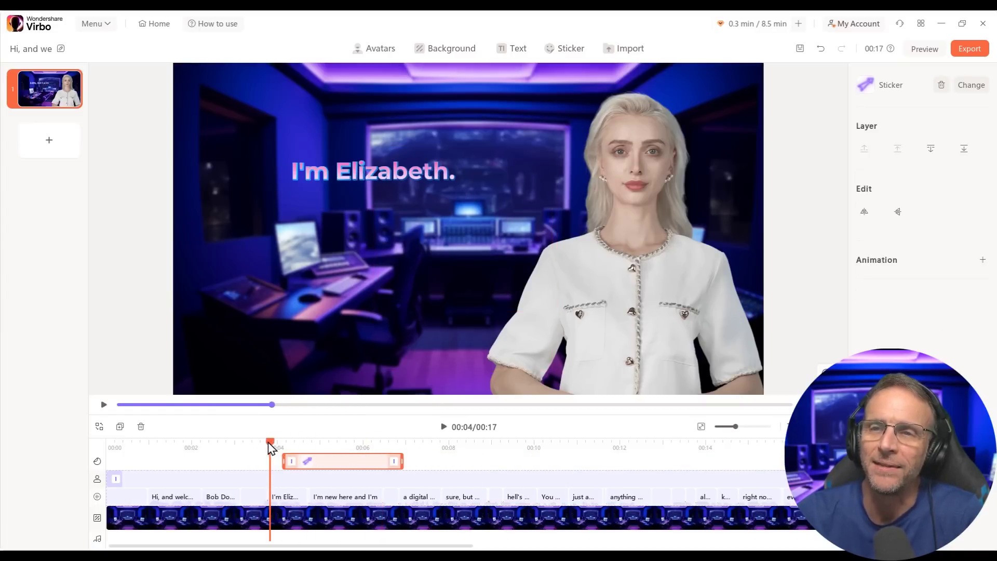
pyautogui.moveTo(270, 446); pyautogui.dragTo(329, 445)
pyautogui.click(348, 461)
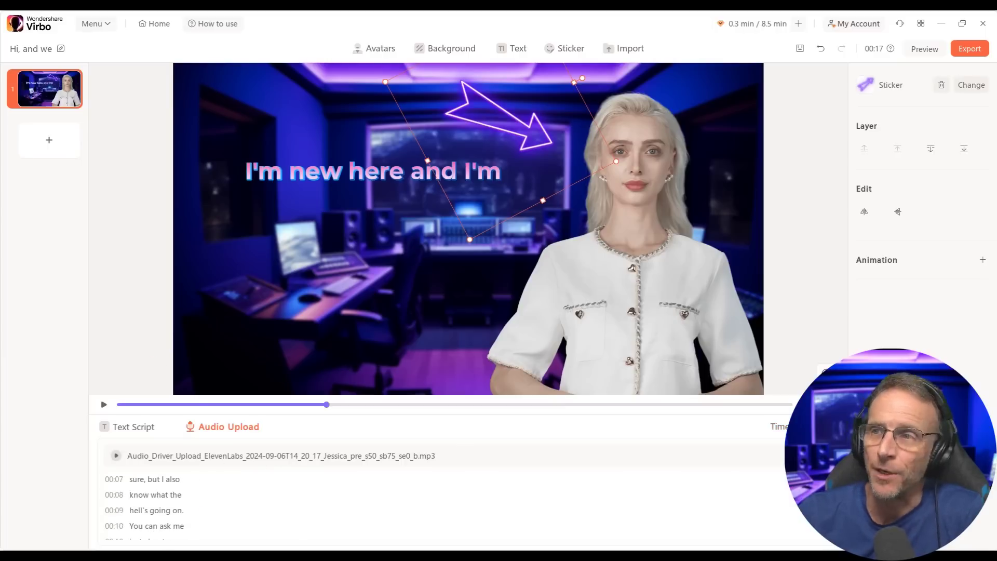
pyautogui.click(795, 427)
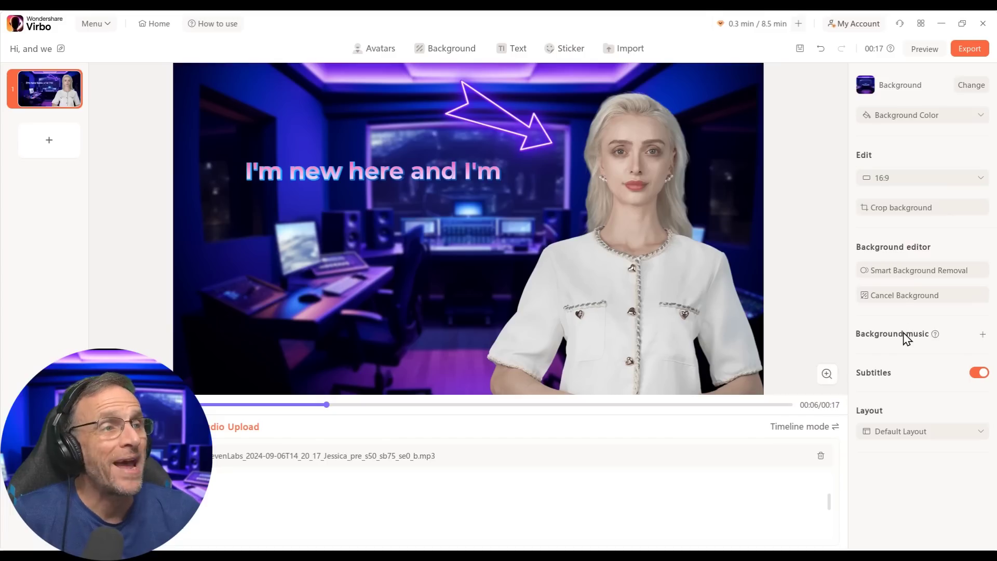
# - Add Beautiful Day as background music, preview it, and adjust the music volume
pyautogui.click(981, 336)
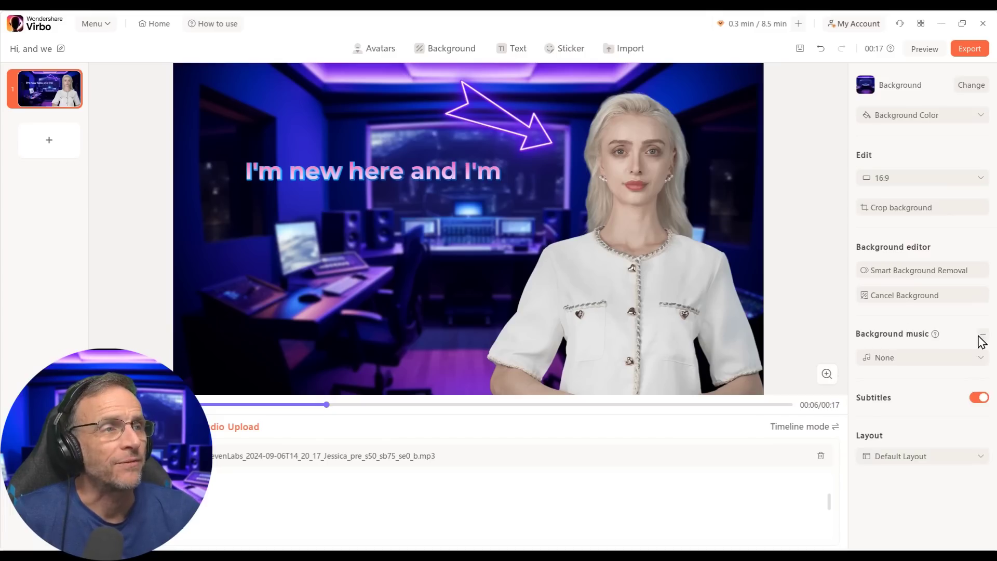
pyautogui.click(900, 359)
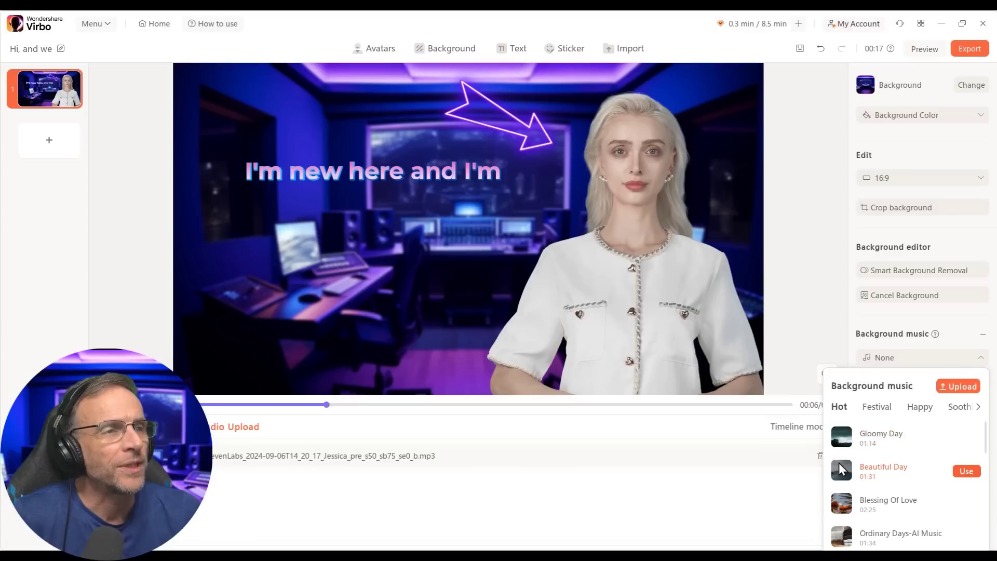
pyautogui.click(842, 470)
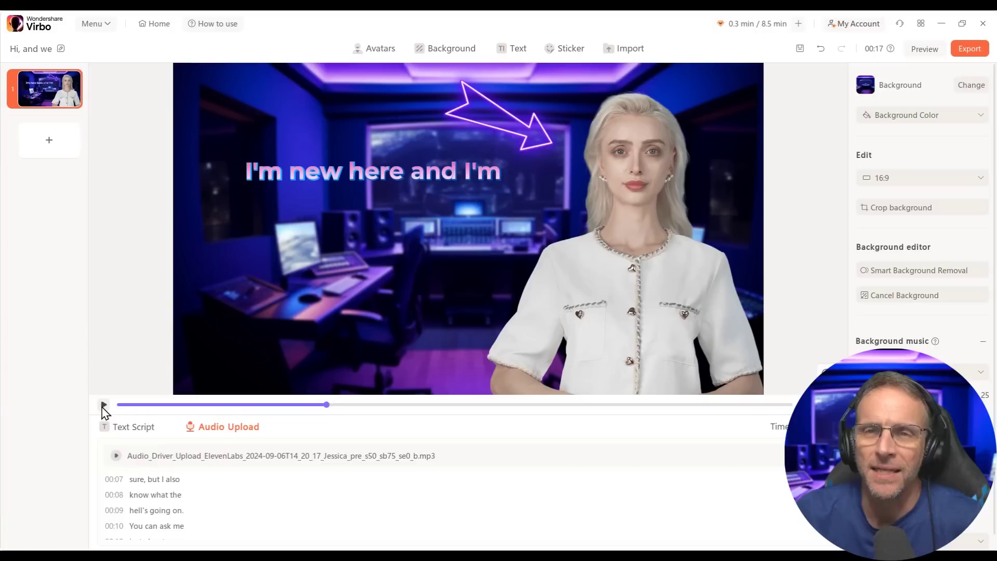
pyautogui.click(103, 405)
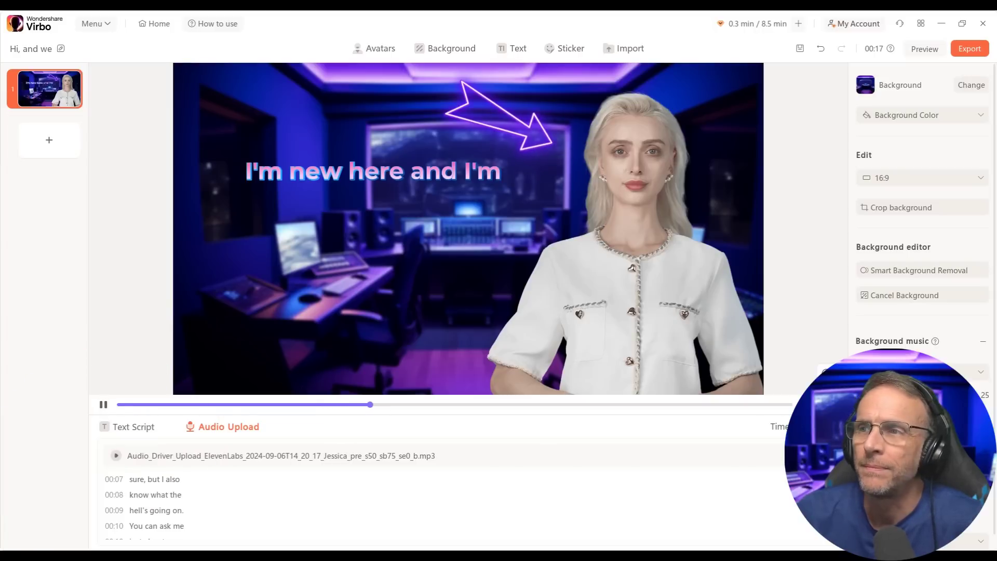
pyautogui.moveTo(909, 395); pyautogui.dragTo(922, 395)
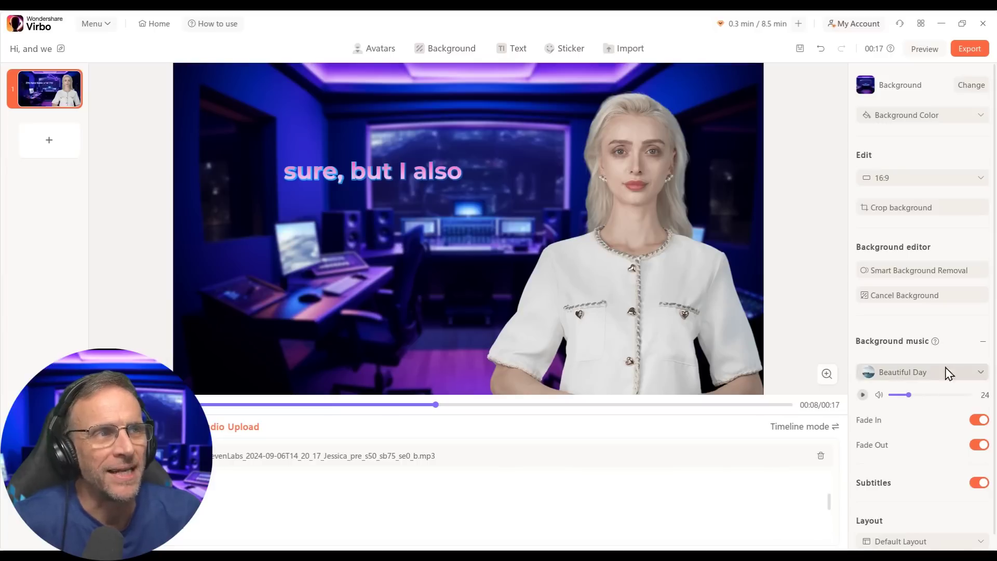
pyautogui.click(769, 363)
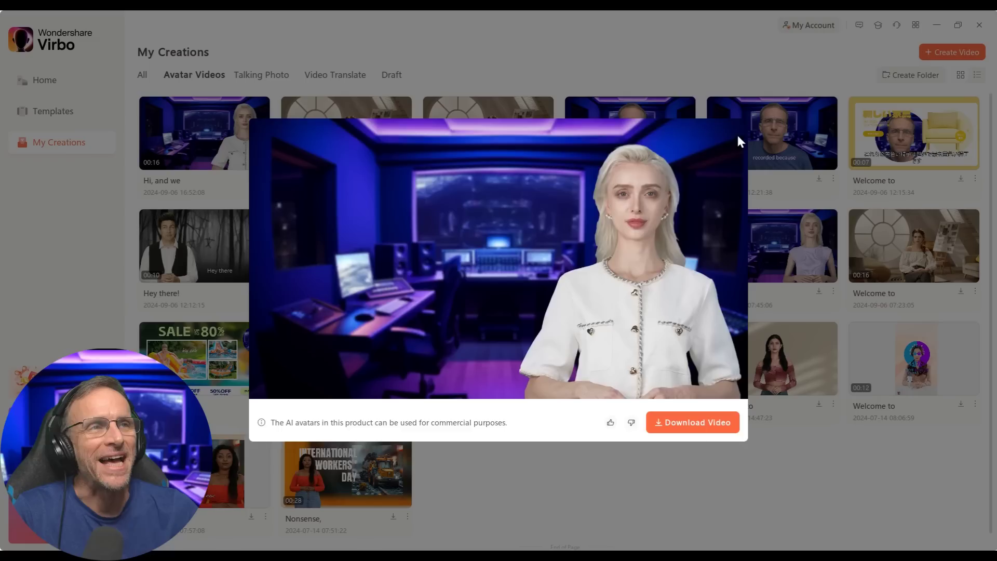
# - Return Home, dismiss the AI Script assistant, and start a new Talking Photo video
pyautogui.click(739, 140)
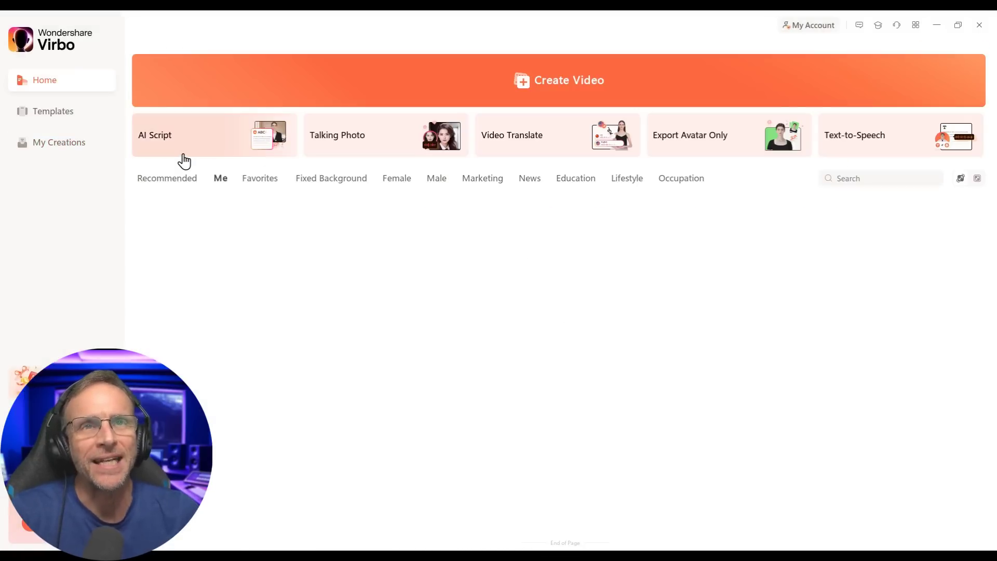
pyautogui.click(192, 148)
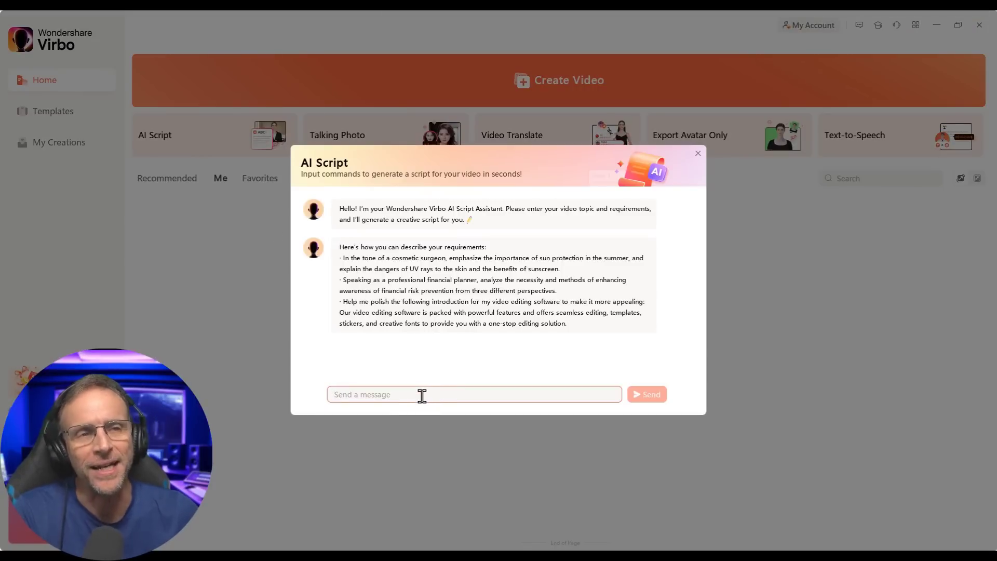
pyautogui.click(697, 153)
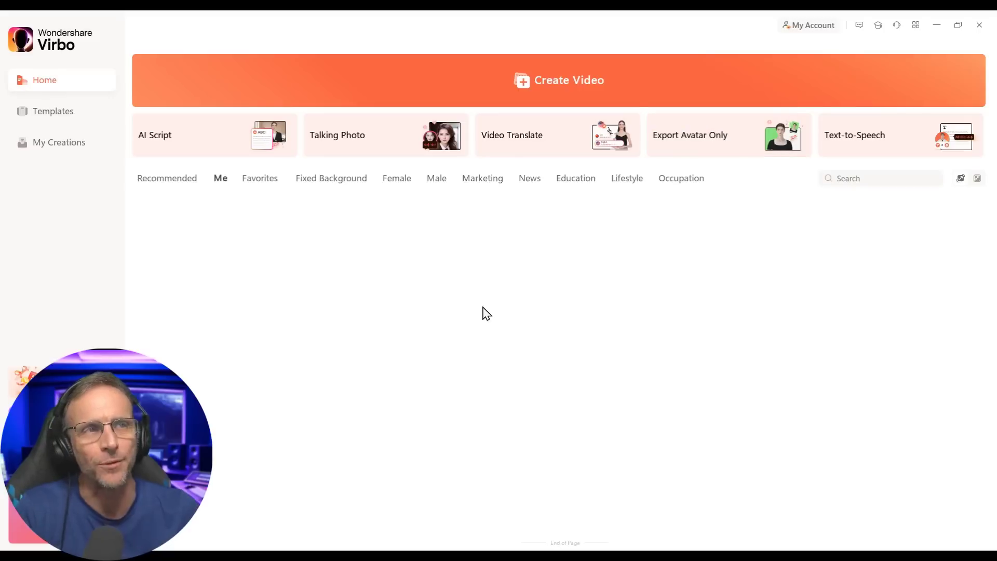
pyautogui.click(358, 156)
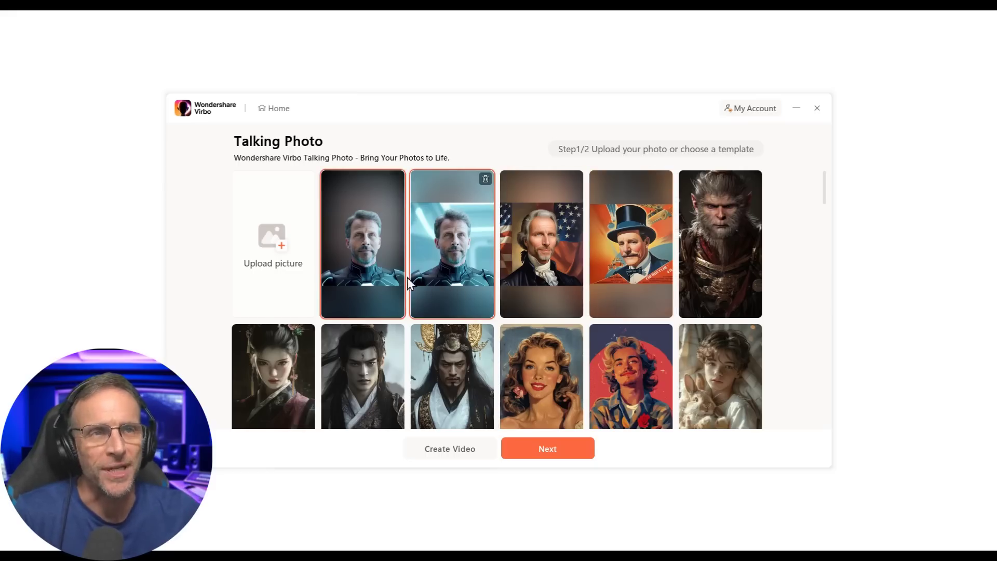
# - Use the blue-background man photo template, voiced by the uploaded opener.wav recording
pyautogui.scroll(-15, 519, 312)
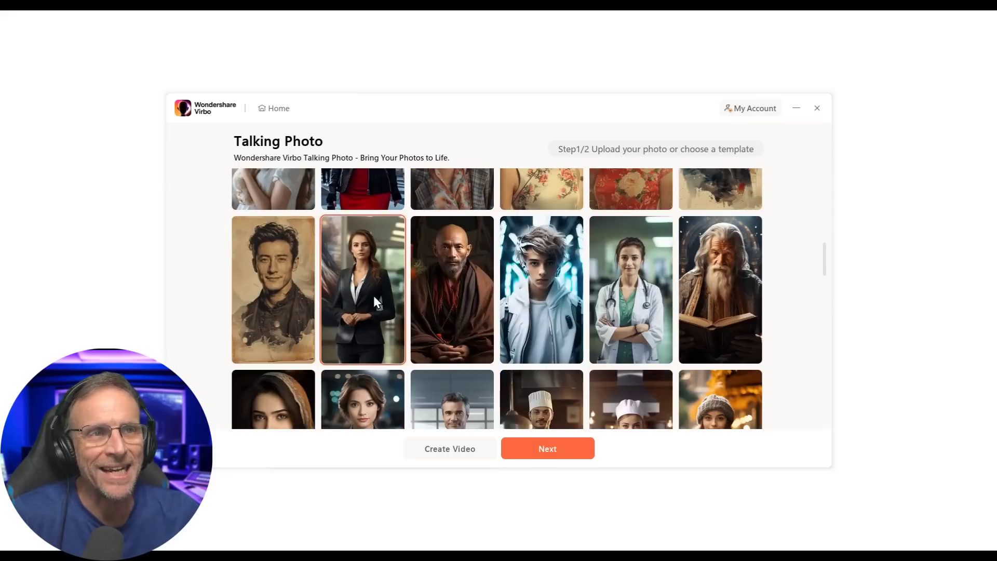
pyautogui.scroll(15, 523, 343)
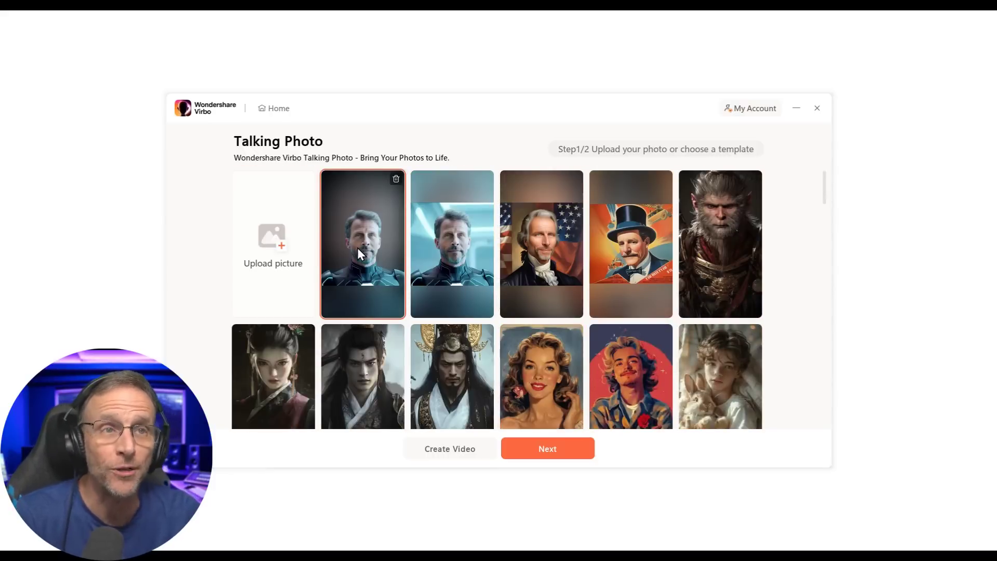
pyautogui.doubleClick(445, 257)
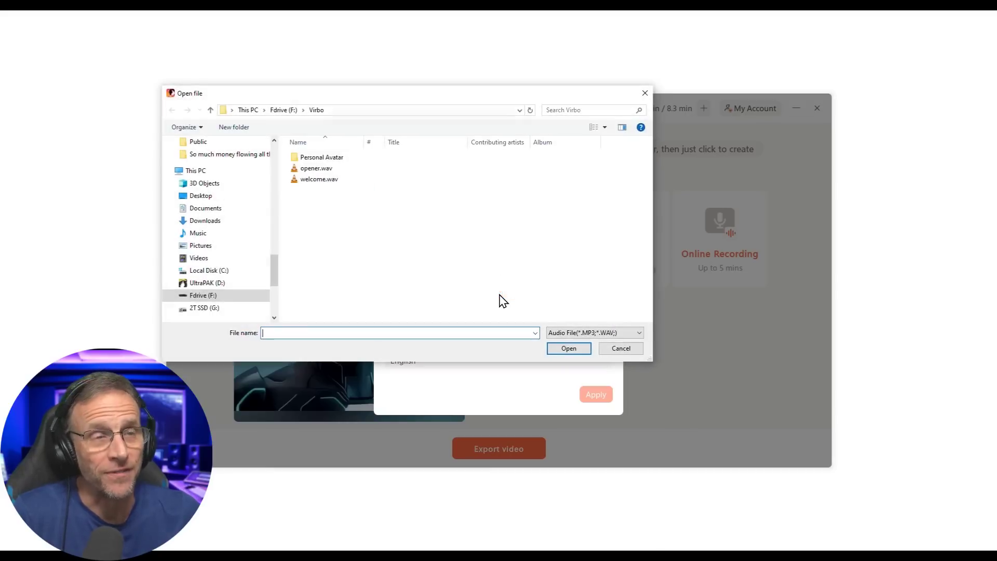
pyautogui.doubleClick(312, 168)
pyautogui.click(595, 393)
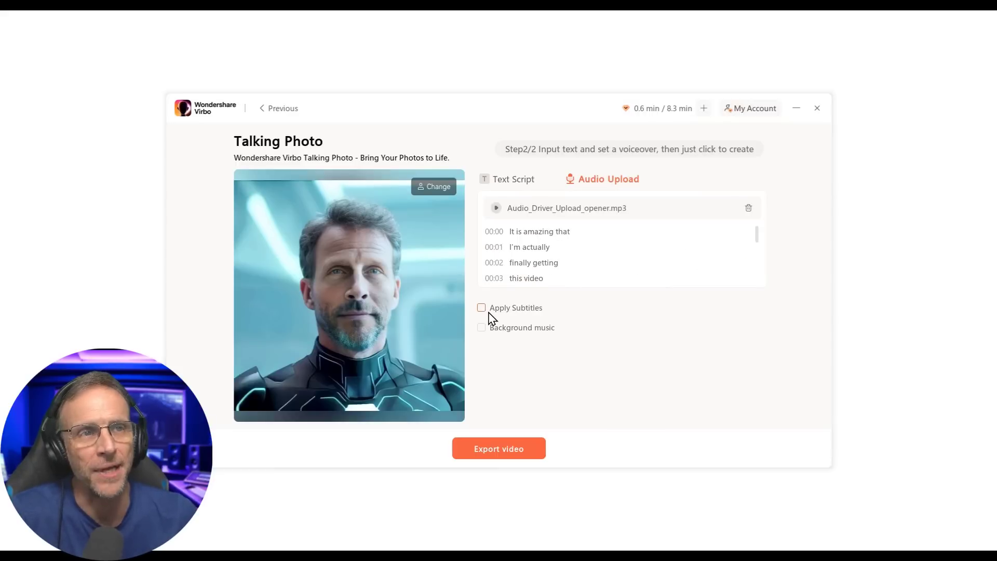
# - Add Gloomy Day background music and export the subtitled talking-photo video
pyautogui.click(481, 328)
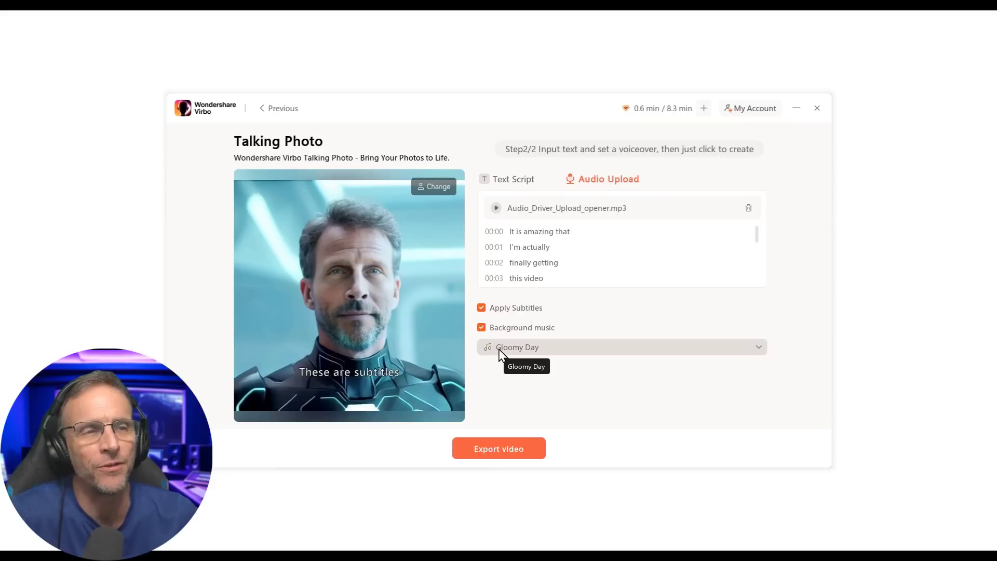
pyautogui.click(499, 354)
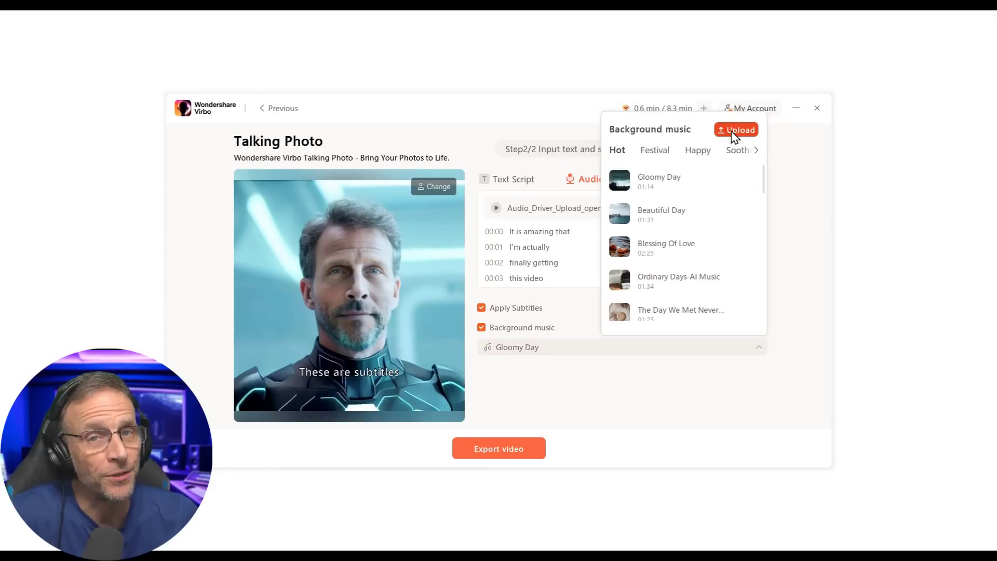
pyautogui.click(498, 449)
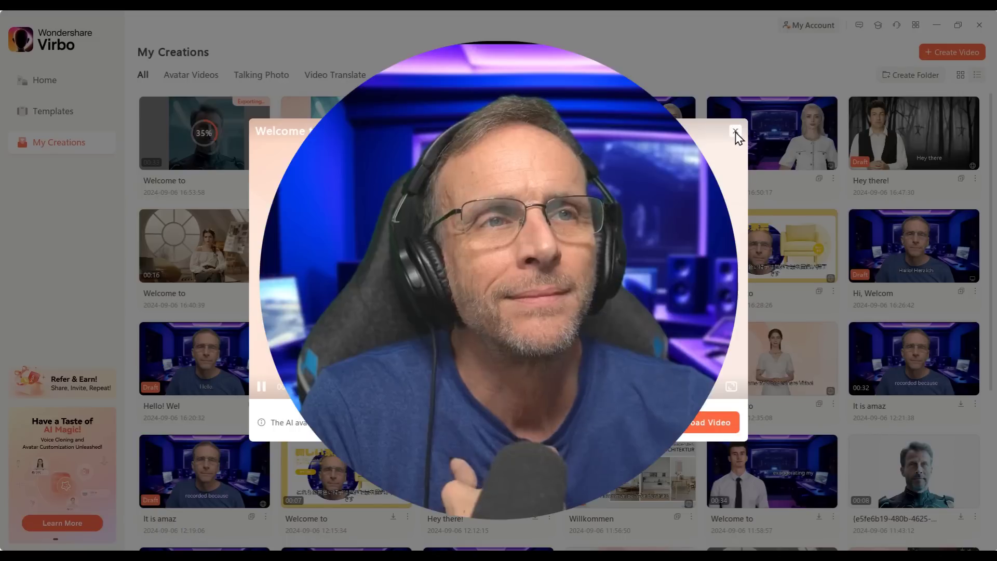
# - Start a new video project with a chosen aspect ratio and bring up the avatar choices
pyautogui.click(735, 132)
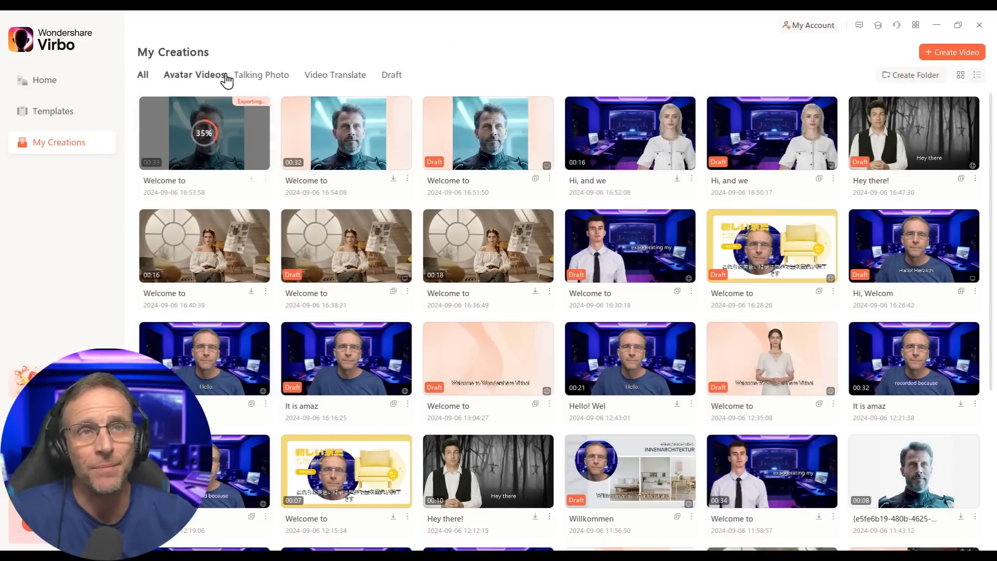
pyautogui.click(54, 84)
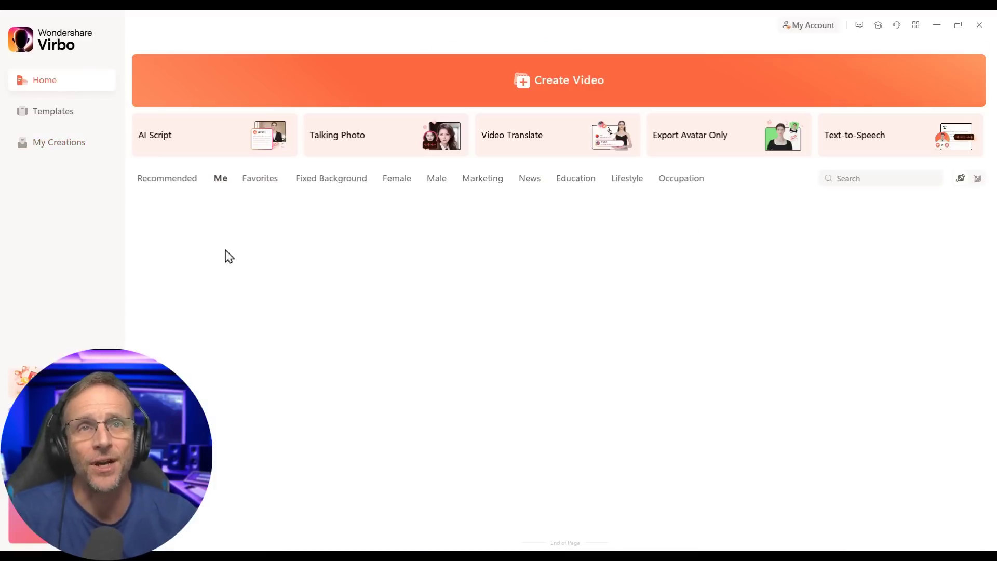
pyautogui.click(349, 84)
pyautogui.click(584, 335)
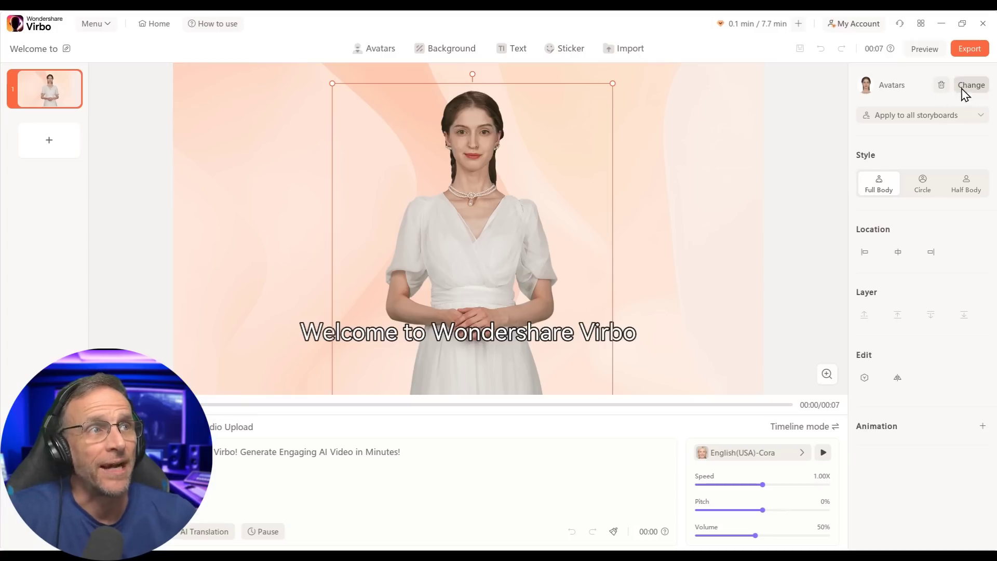
pyautogui.click(963, 92)
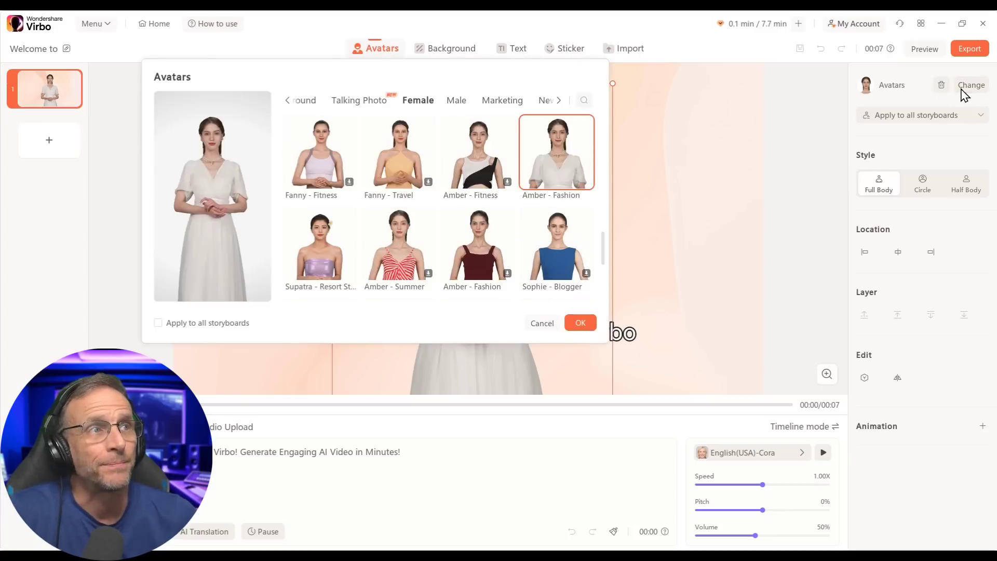
# - Swap the presenter for the blue-background talking photo as a circle in the top-right
pyautogui.click(353, 100)
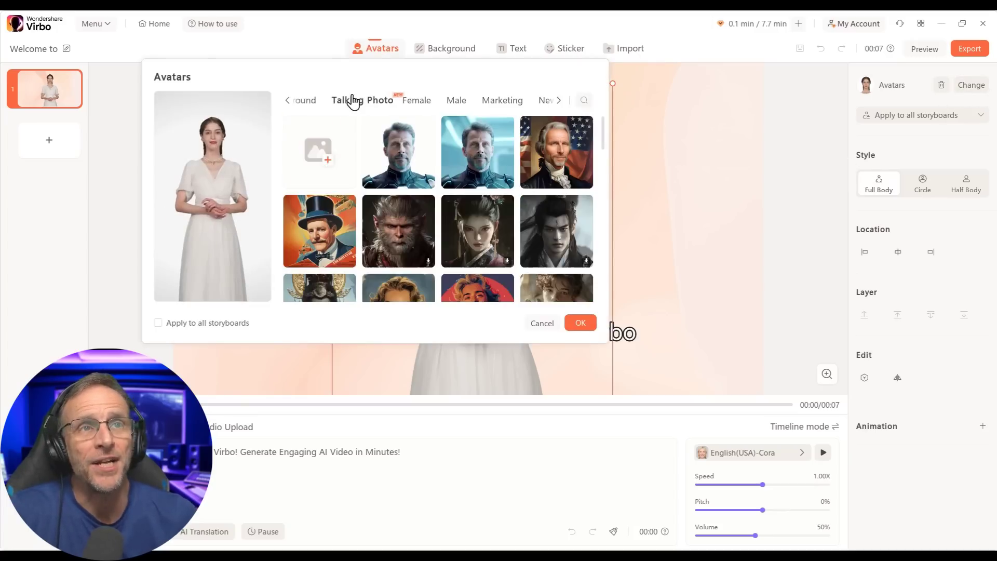
pyautogui.click(405, 159)
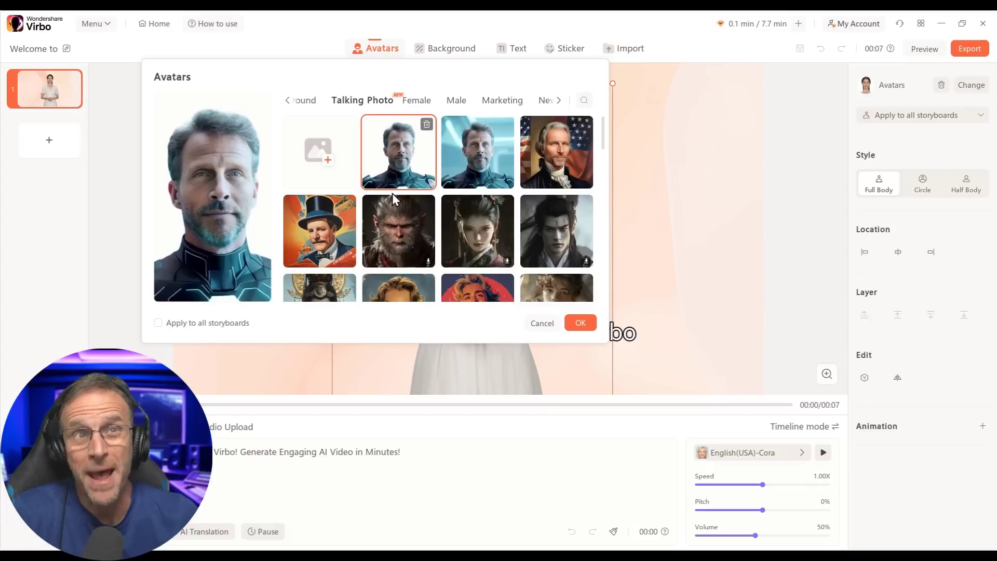
pyautogui.click(471, 166)
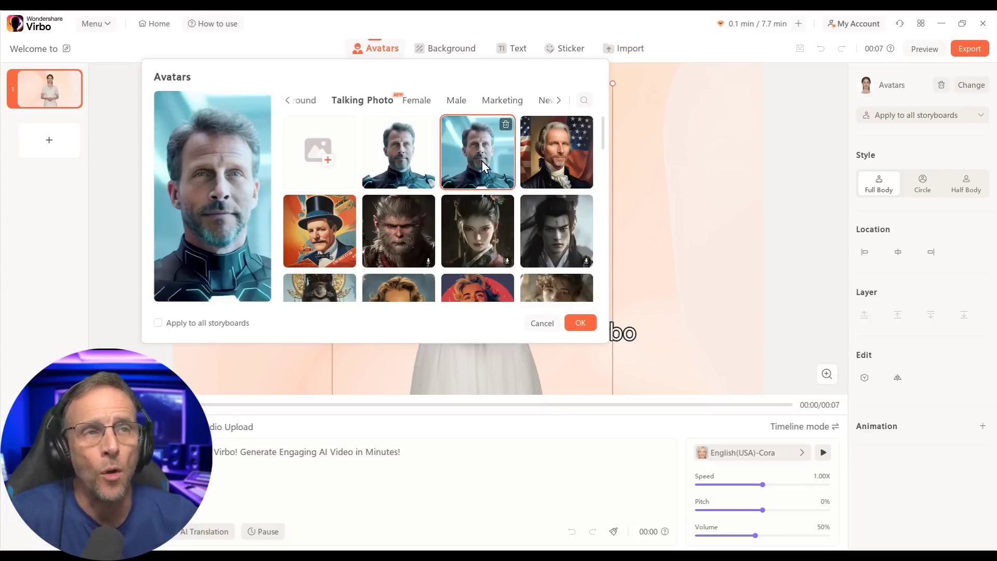
pyautogui.click(580, 322)
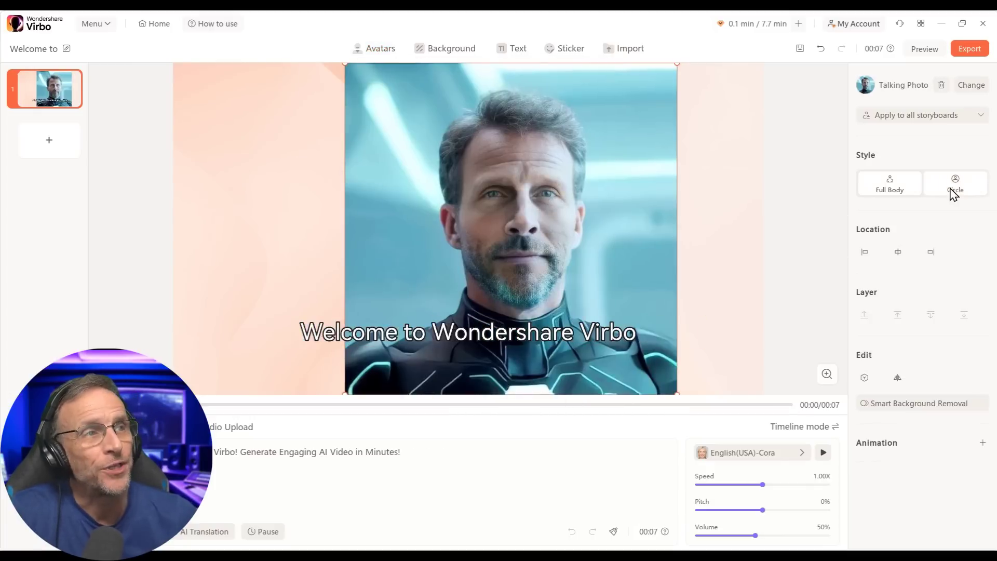
pyautogui.click(956, 184)
pyautogui.moveTo(659, 258); pyautogui.dragTo(665, 145)
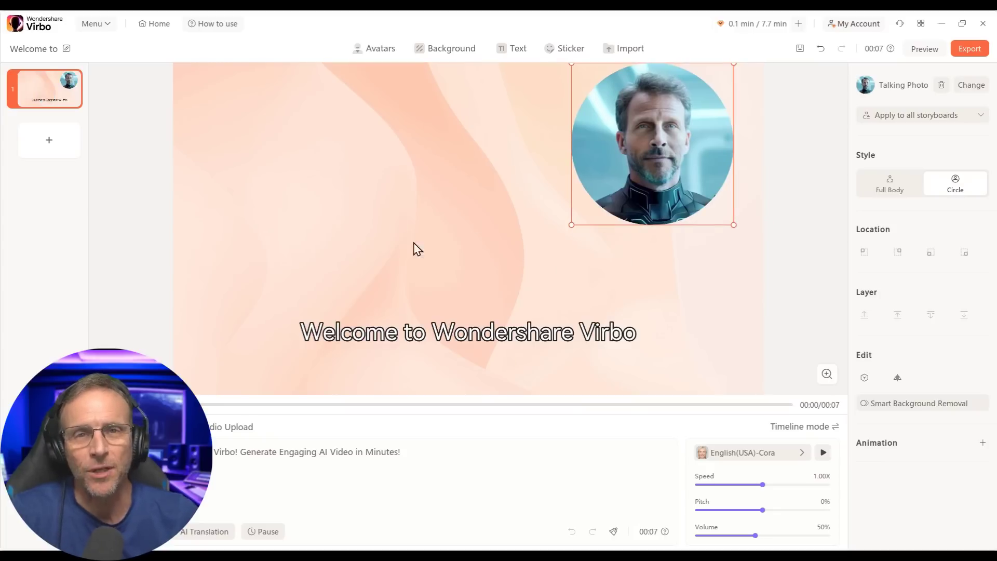
# - Switch back to the full-body talking photo and view the background choices
pyautogui.click(375, 49)
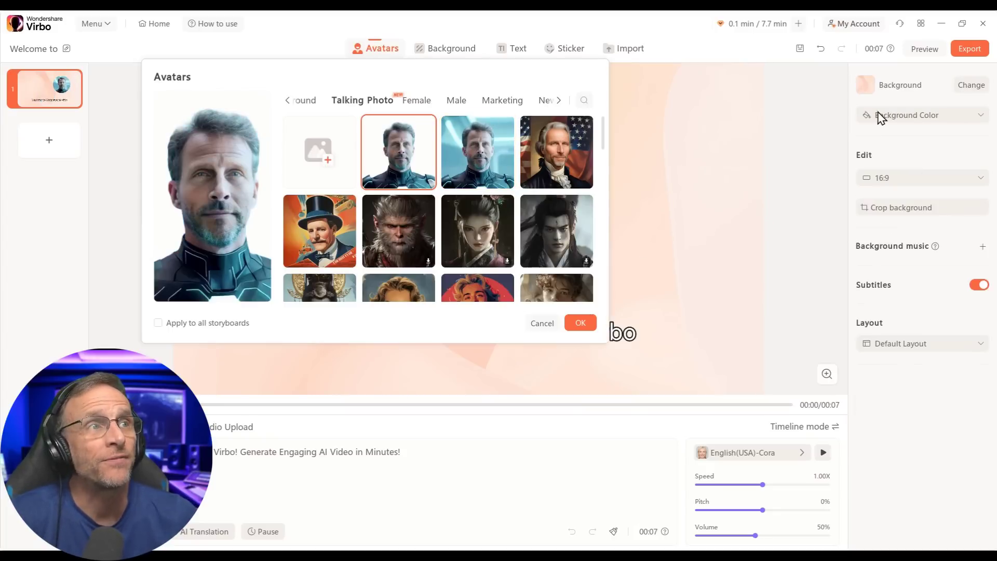
pyautogui.click(580, 323)
pyautogui.click(541, 255)
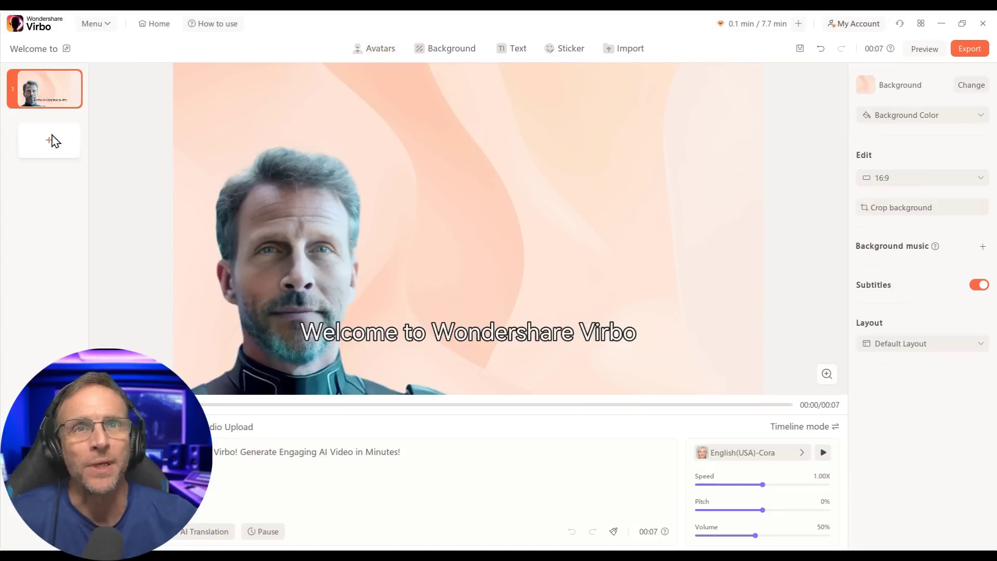
pyautogui.click(467, 49)
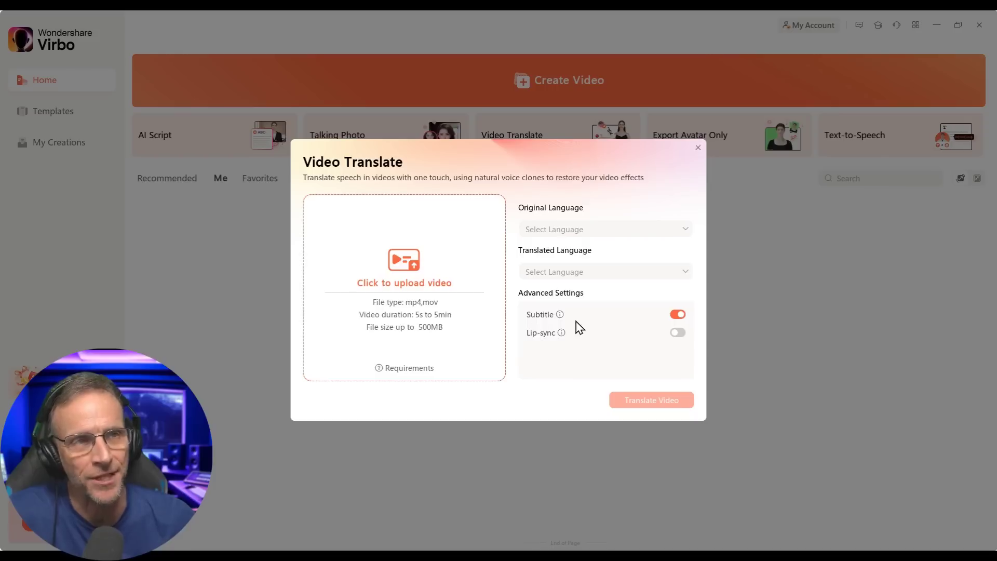
# - Translate the uploaded 'if you subscribe swapped.mp4' video into French
pyautogui.click(389, 283)
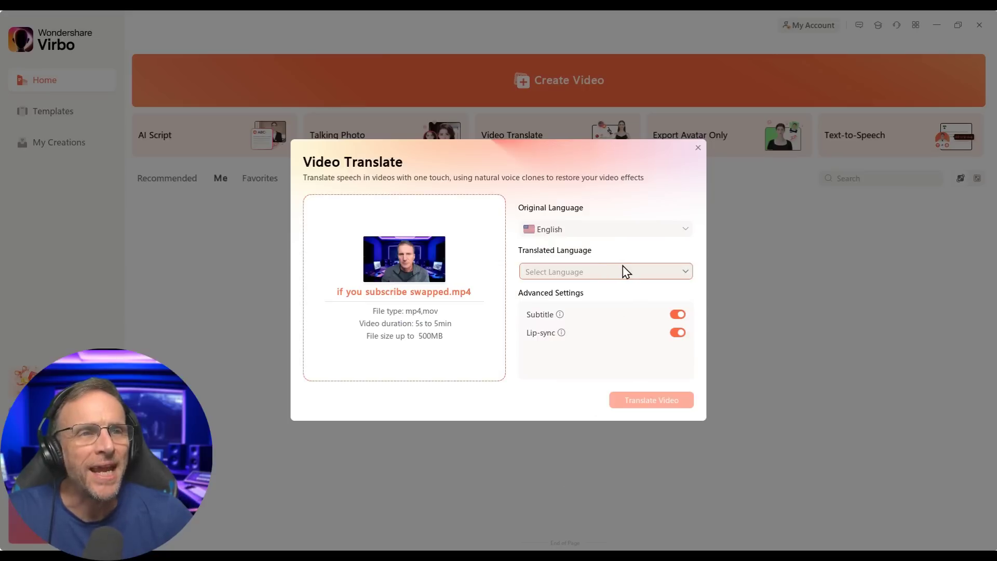
pyautogui.click(626, 272)
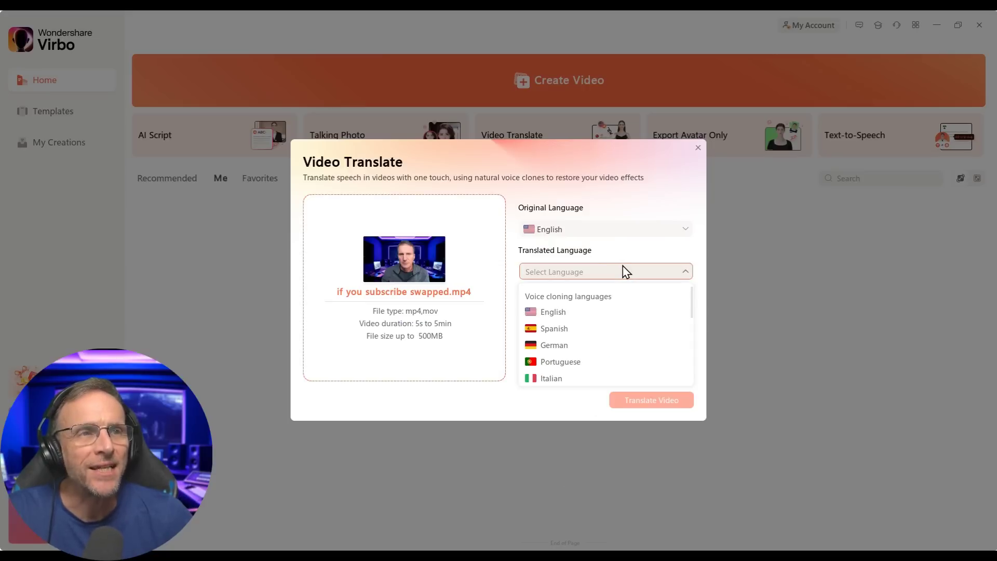
pyautogui.scroll(-1, 653, 327)
pyautogui.scroll(-1, 658, 327)
pyautogui.scroll(-3, 657, 327)
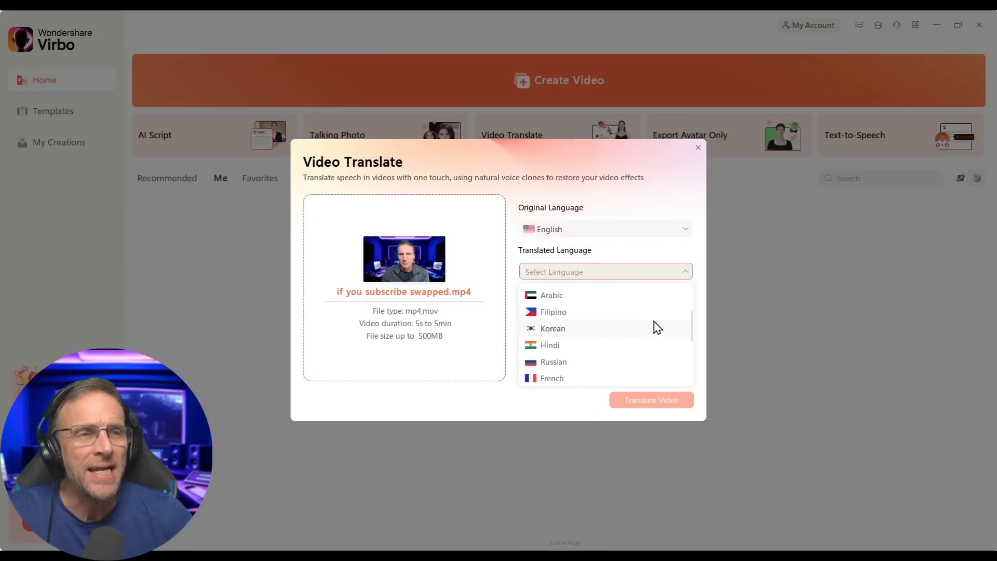
pyautogui.click(657, 327)
pyautogui.click(666, 397)
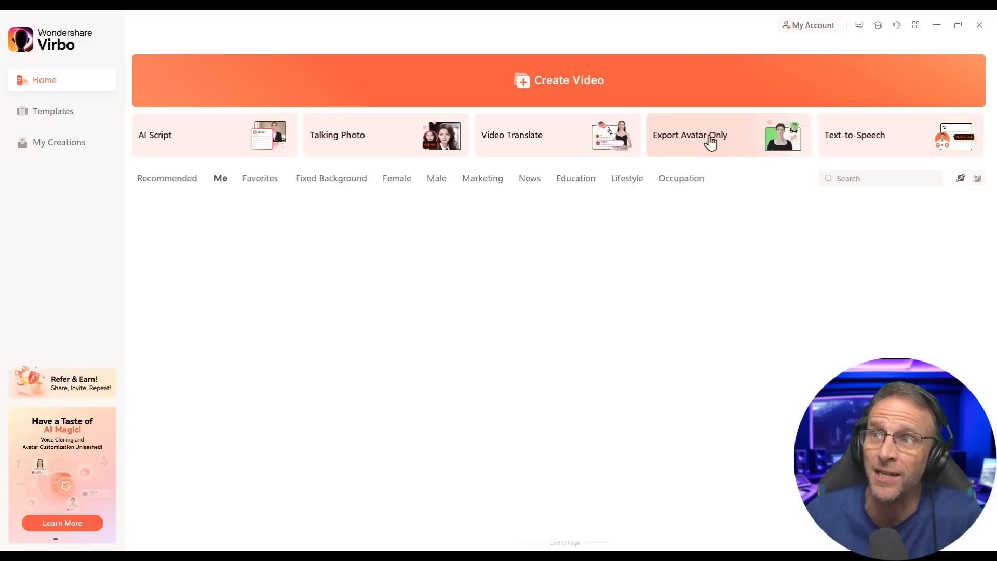
# - Set up an avatar-only green-screen export with the Male avatar Albert - Casual, driven by audio
pyautogui.click(692, 140)
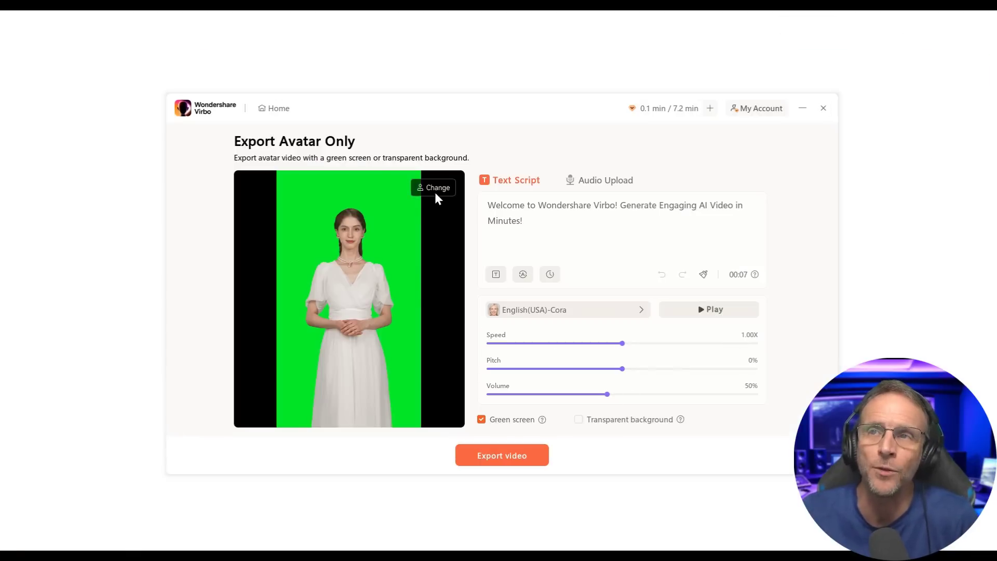
pyautogui.click(434, 191)
pyautogui.scroll(-2, 531, 294)
pyautogui.scroll(-5, 531, 294)
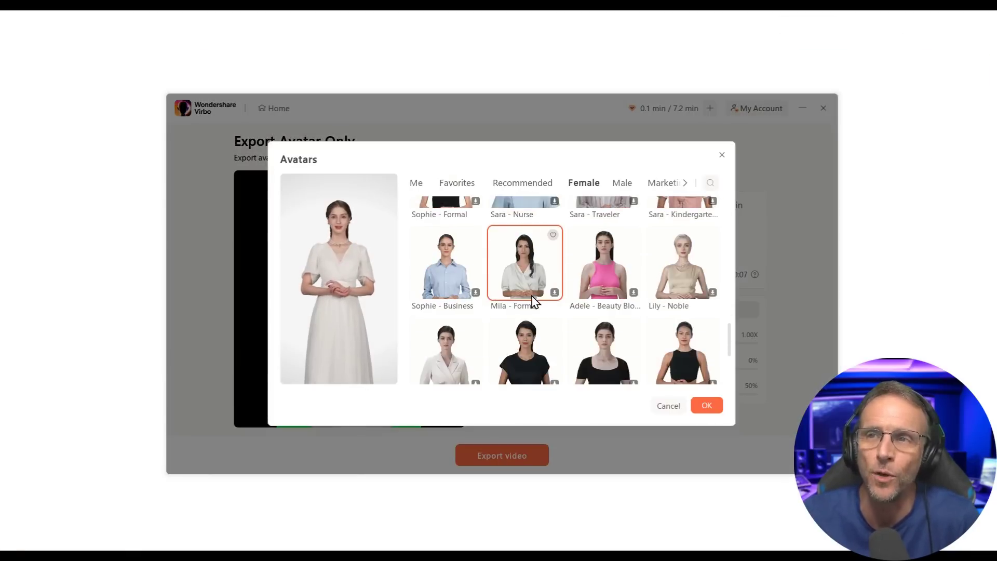
pyautogui.click(622, 183)
pyautogui.click(524, 314)
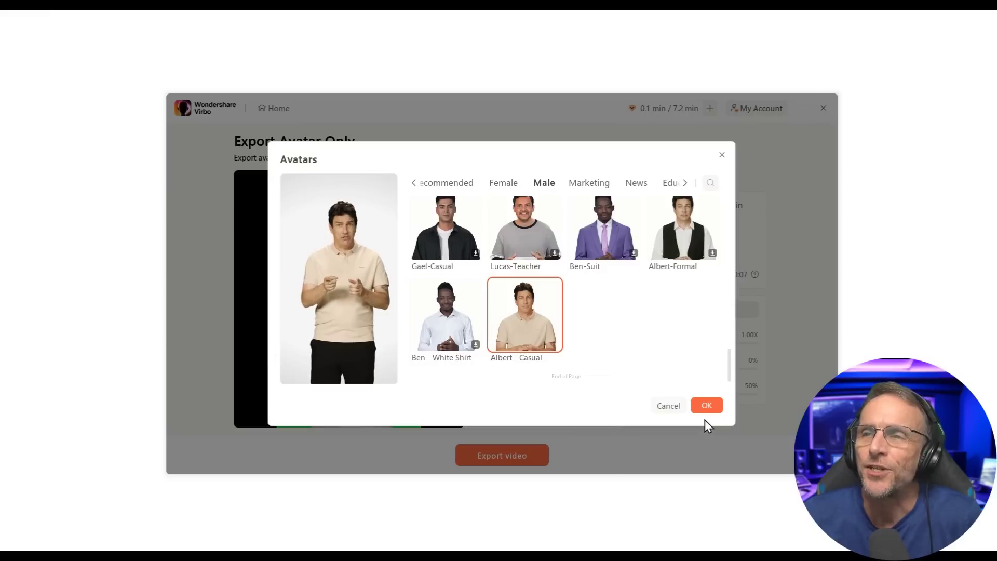
pyautogui.click(719, 410)
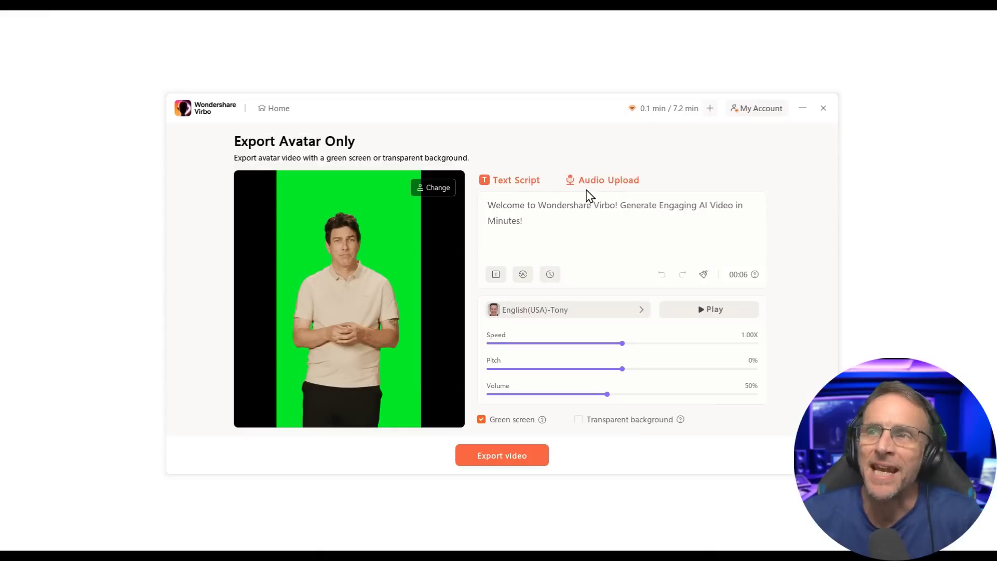
pyautogui.click(587, 187)
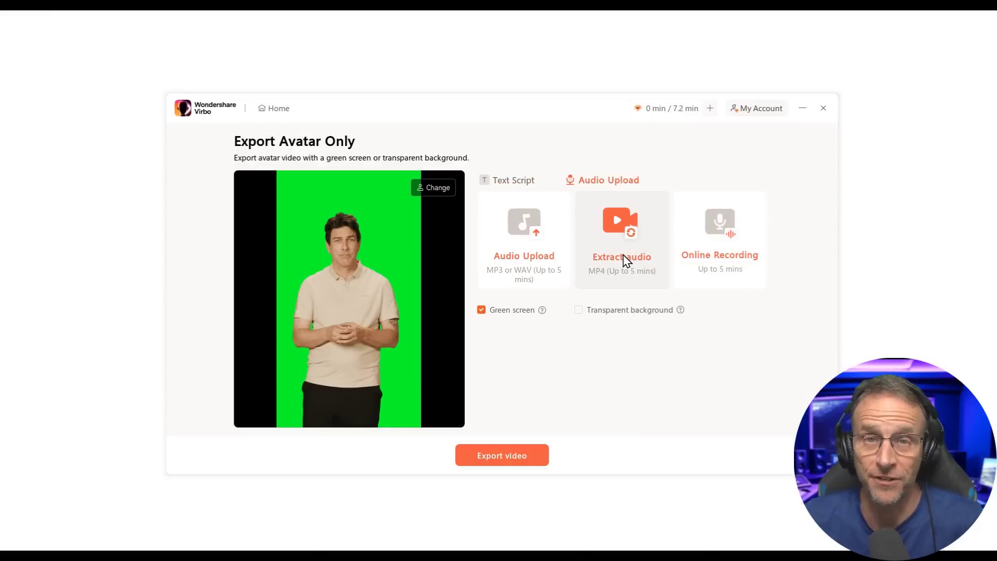
# - Record a 0:08 voice clip online and apply it to Albert - Casual
pyautogui.click(731, 237)
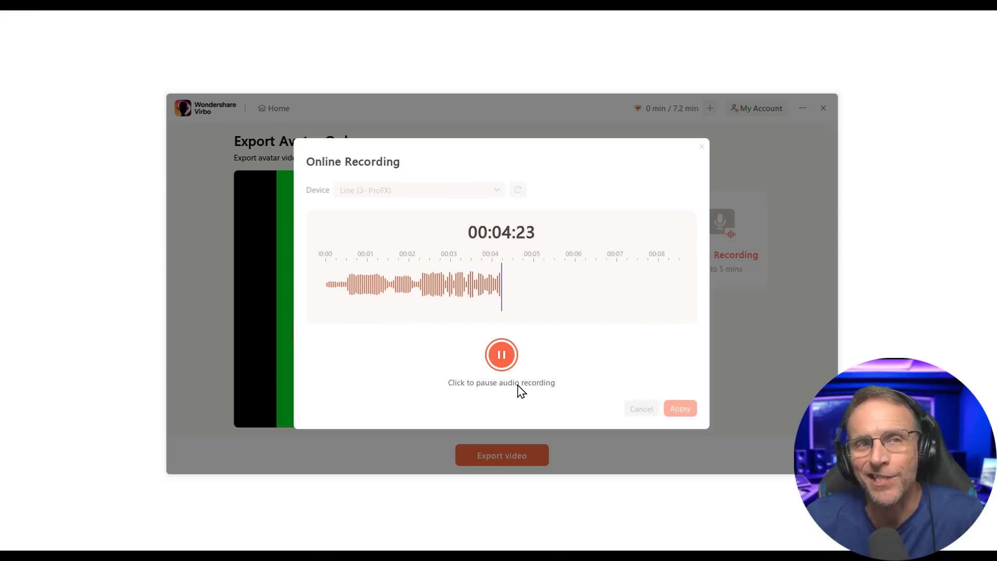
pyautogui.click(519, 389)
pyautogui.click(680, 408)
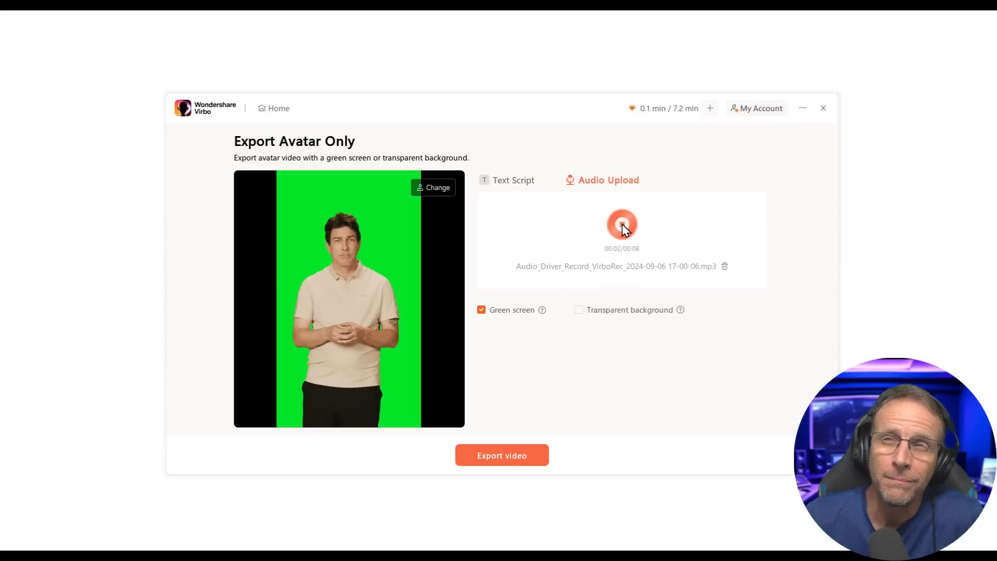
pyautogui.click(622, 226)
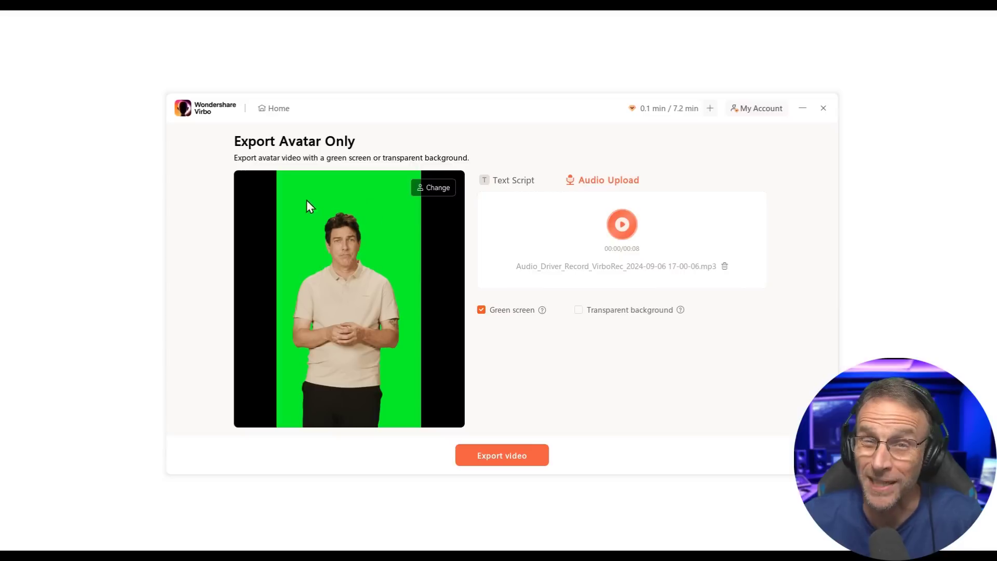
# - Keep the green-screen background rather than transparent and export the avatar video
pyautogui.click(579, 310)
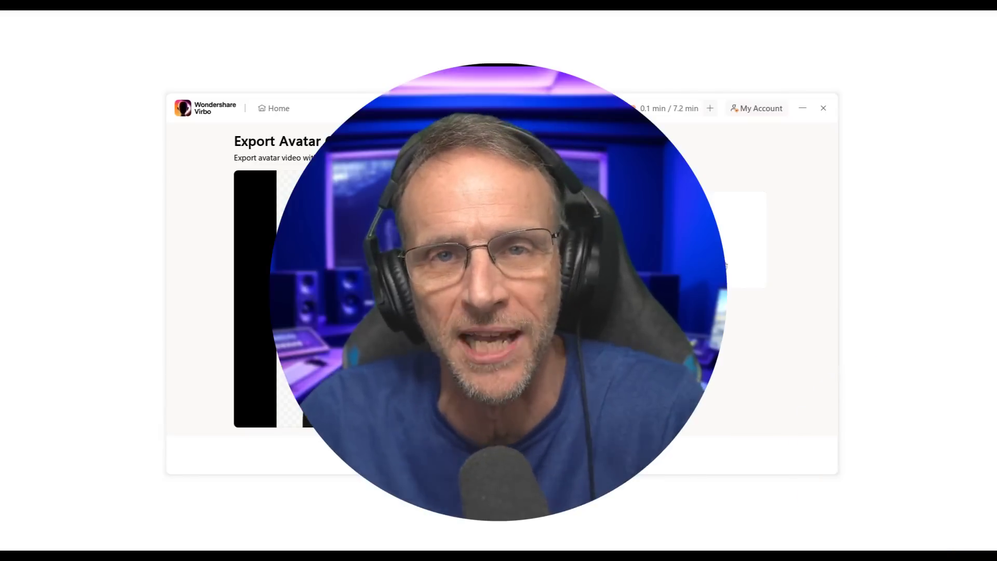
pyautogui.click(481, 310)
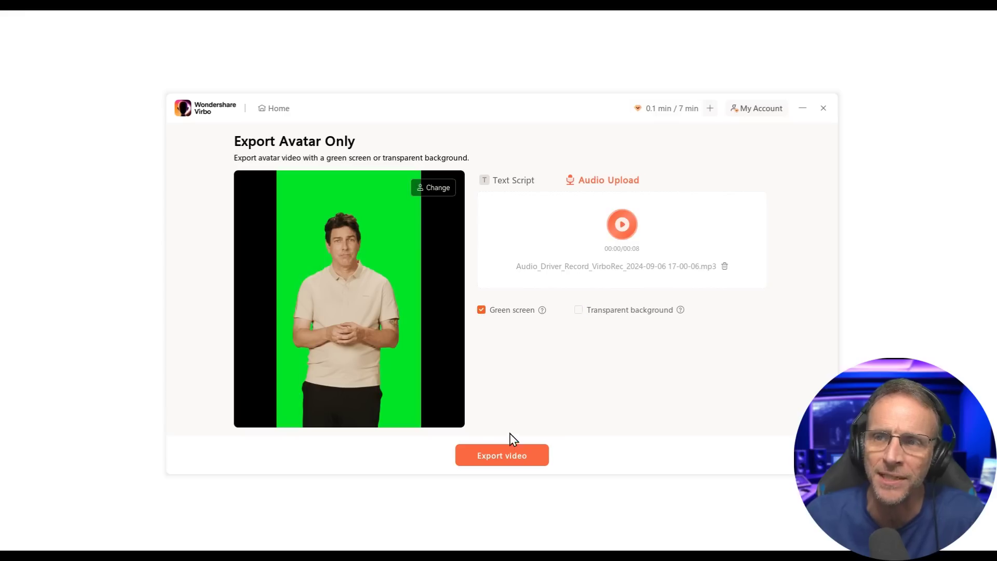
pyautogui.click(507, 457)
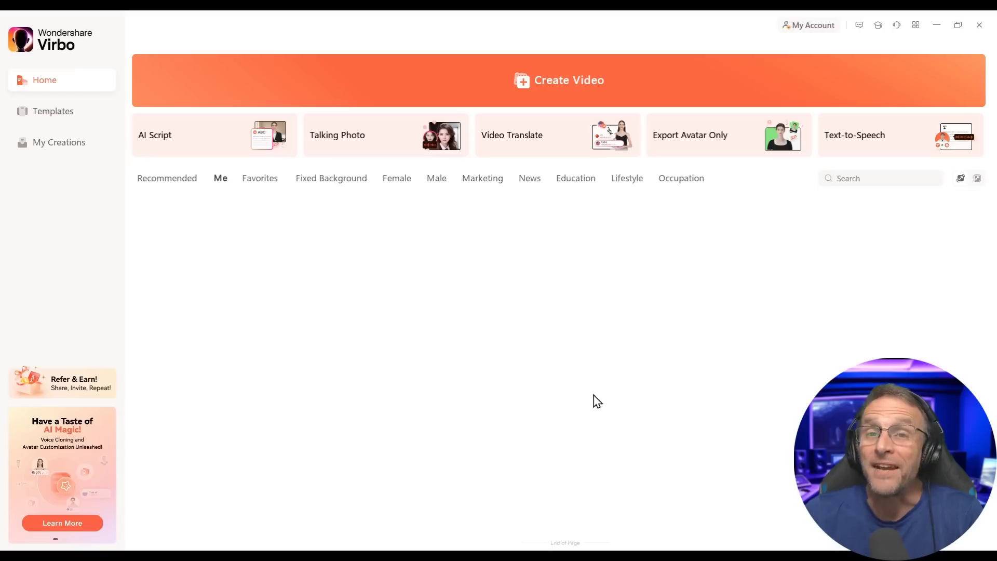
# - Replace the default Text-to-Speech script with the 'Hello! I hope as you're watching this video...' subscribe message
pyautogui.click(867, 138)
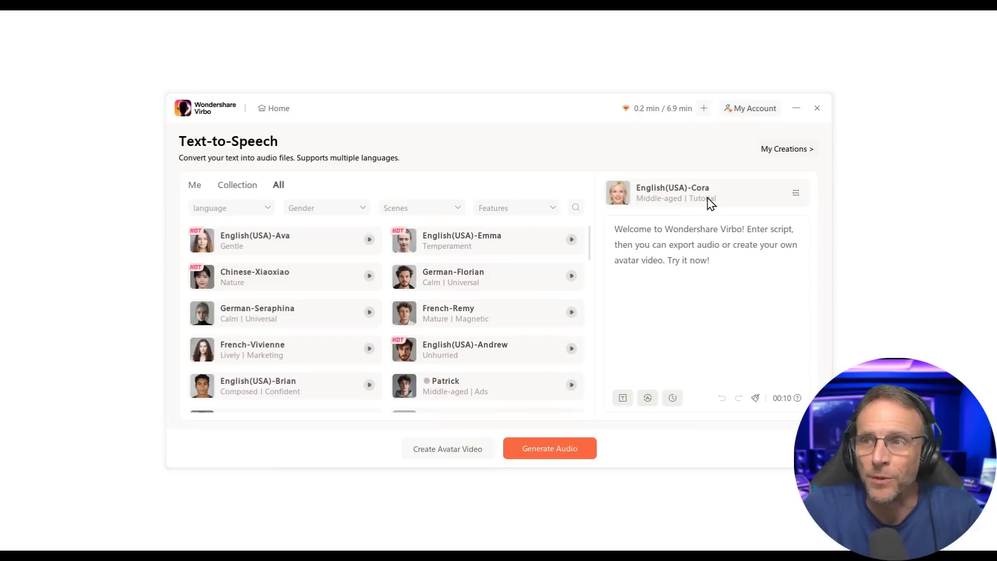
pyautogui.click(623, 225)
pyautogui.write('Hello! ')
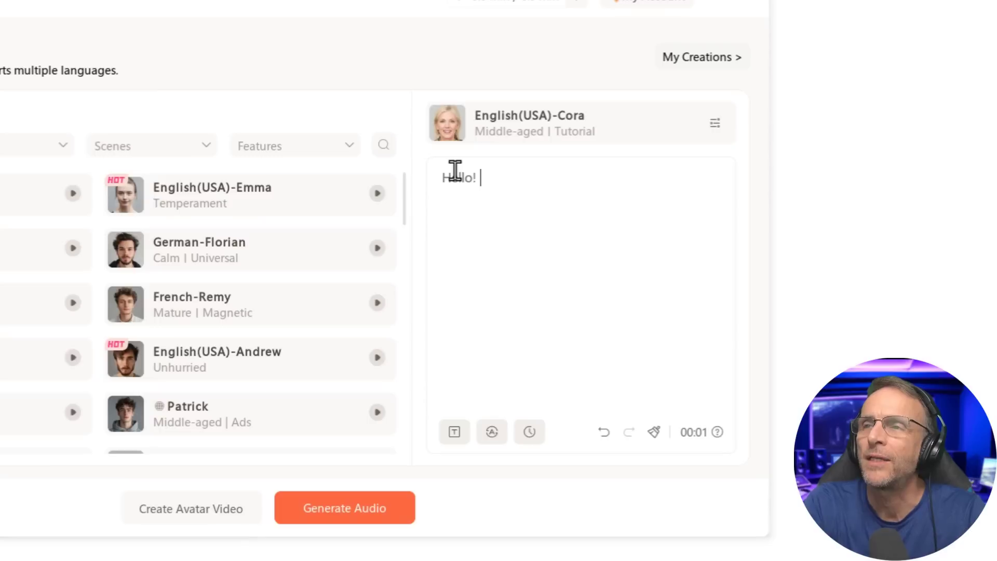
pyautogui.write("I hope as you're wat")
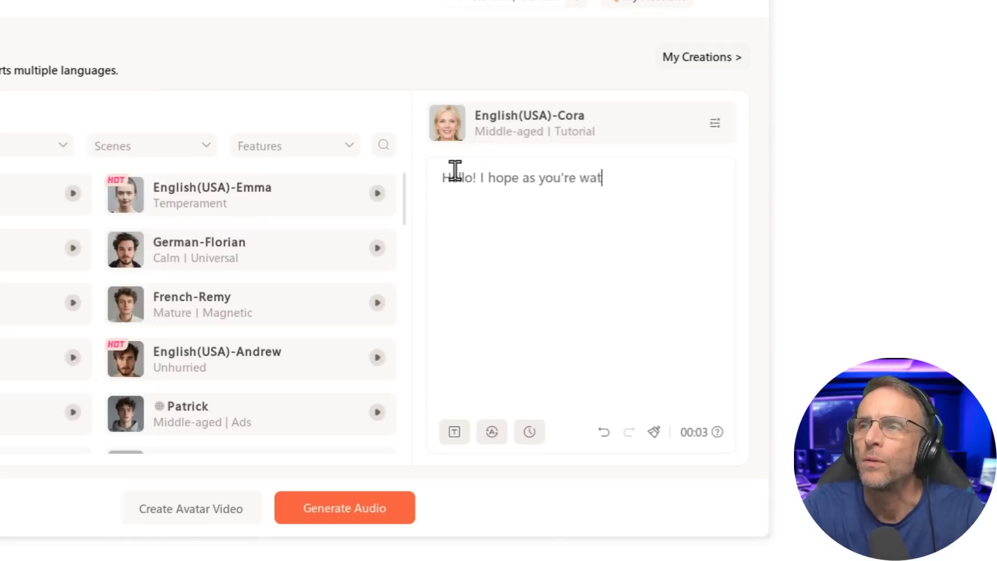
pyautogui.write('ching this video')
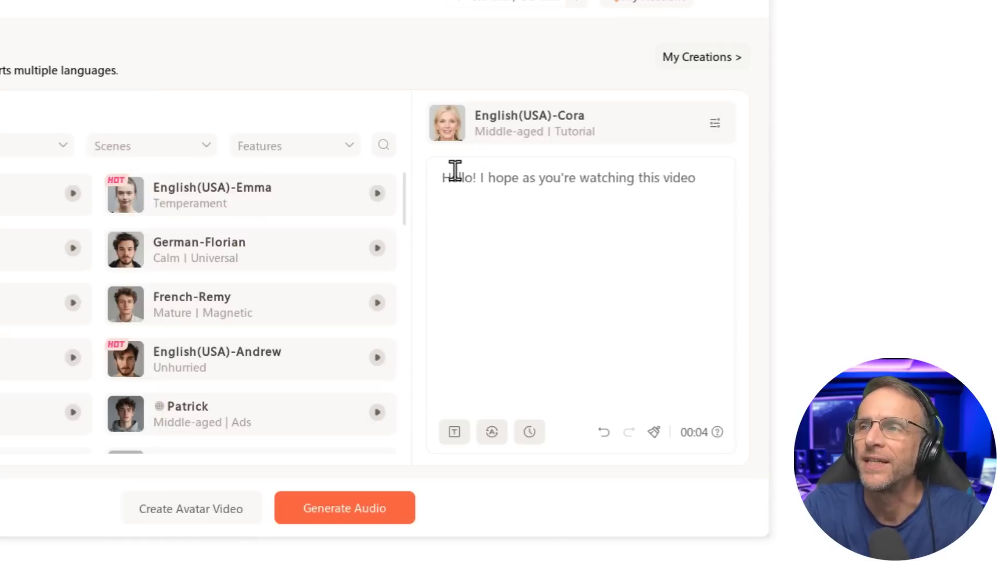
pyautogui.write(', you feel more and')
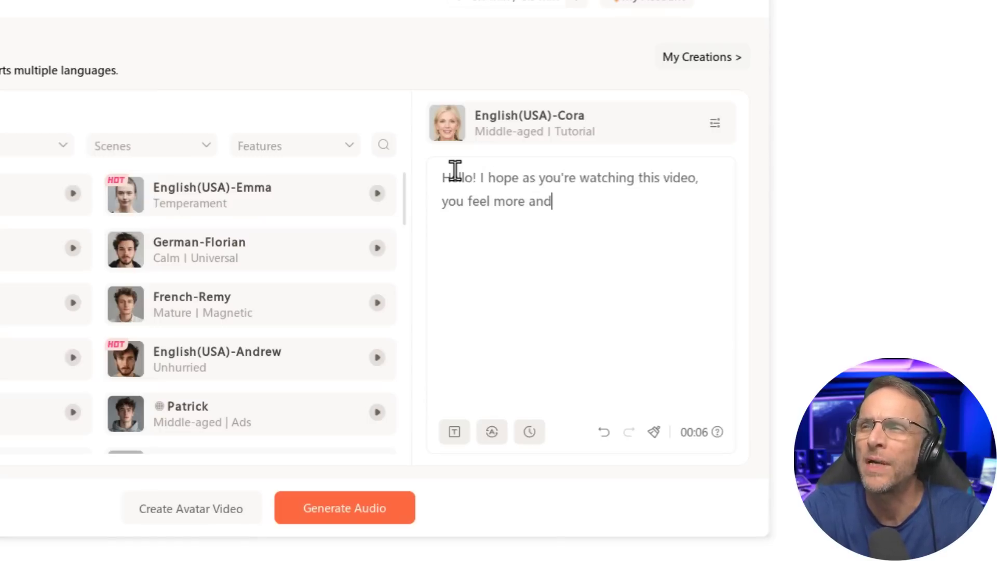
pyautogui.write(' more compelled to hit and Subscribe button, and then start a letter-')
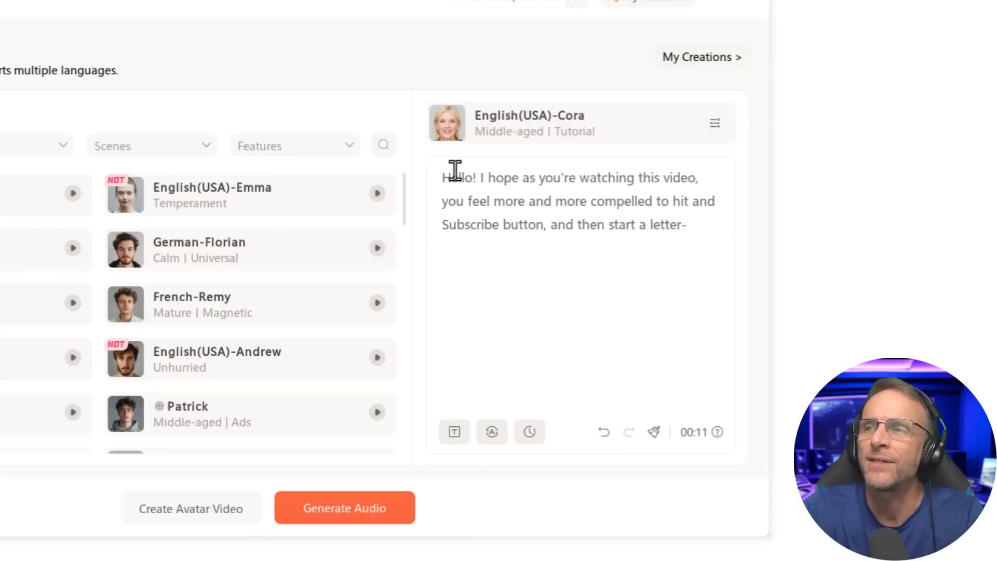
pyautogui.press('BackSpace')
pyautogui.write('writing ')
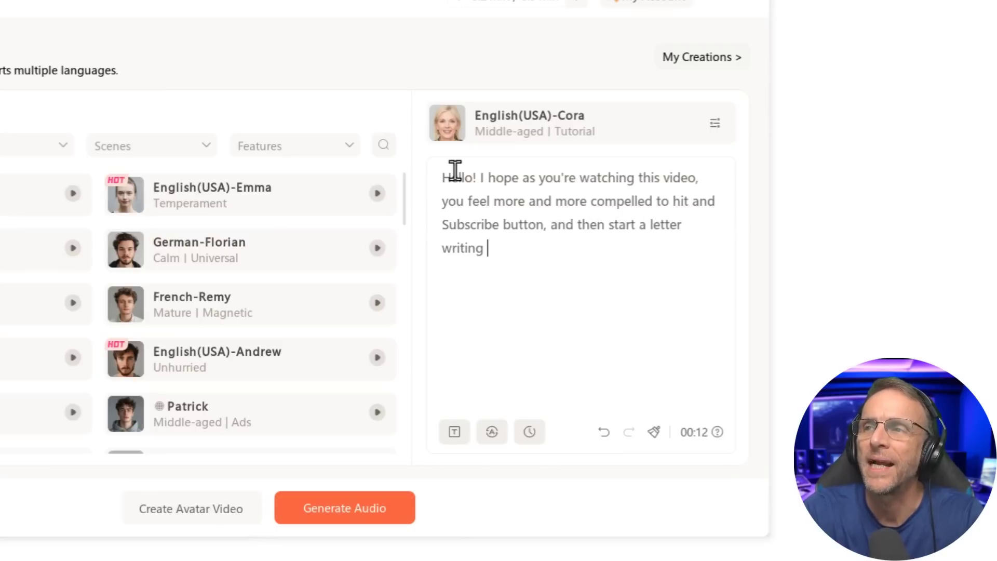
pyautogui.write('campaign to get all cit')
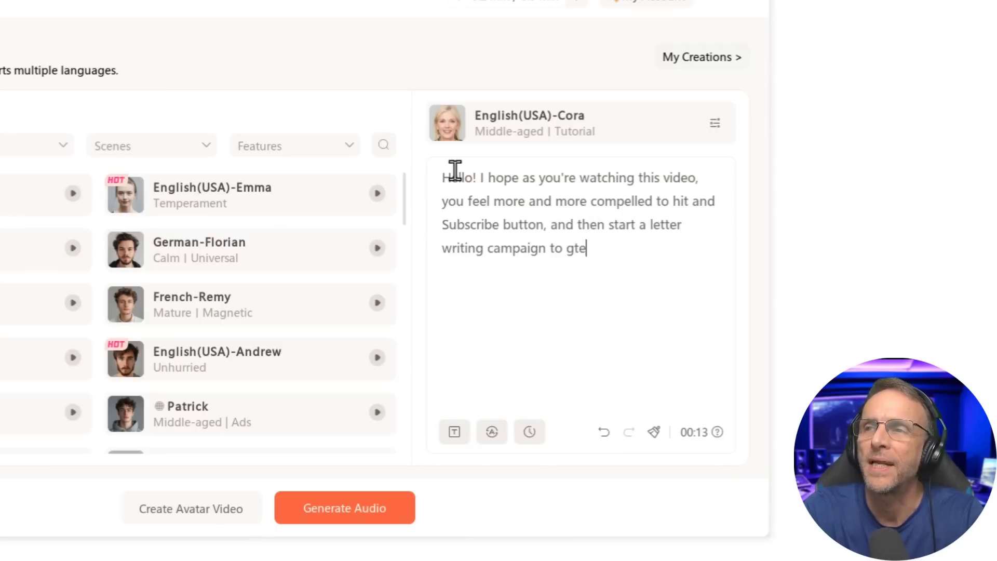
pyautogui.write('i')
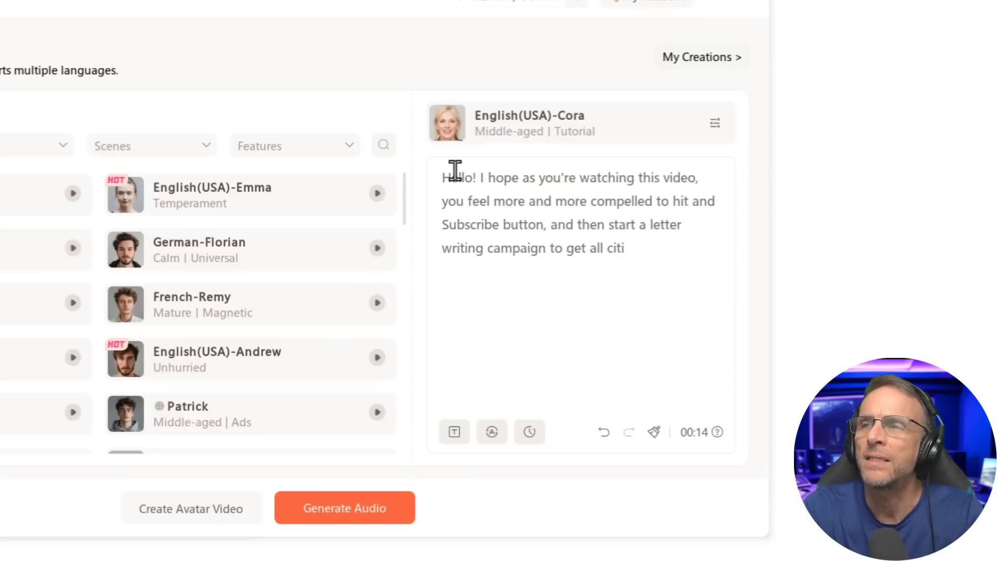
pyautogui.write('zens in your home to')
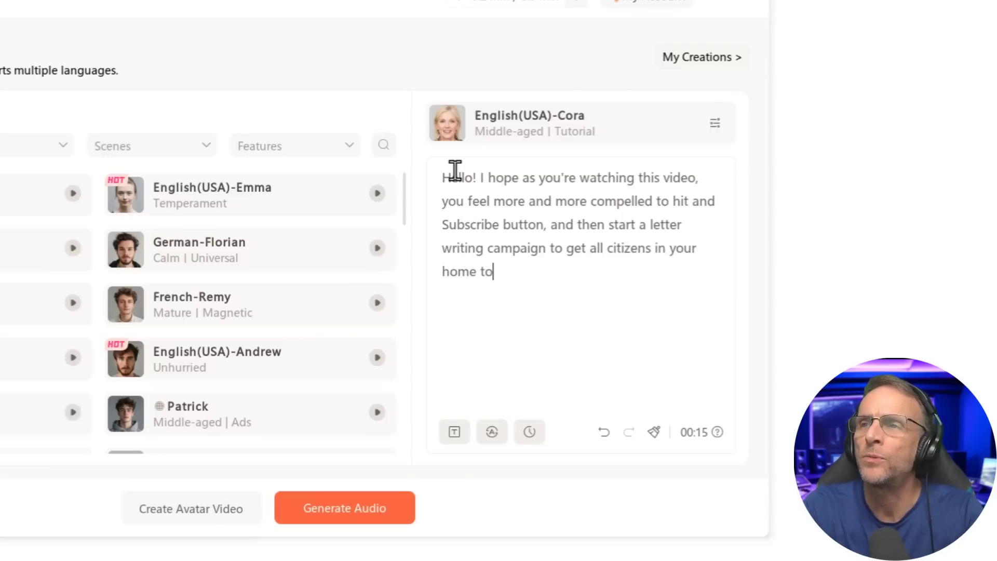
pyautogui.write('wn to do the same.')
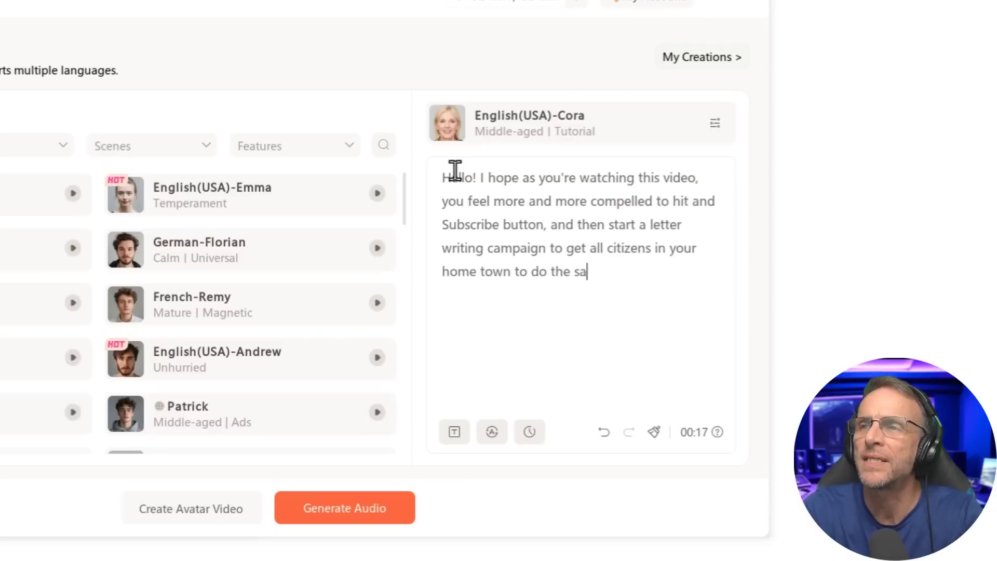
# - Generate a 0:12 English audio clip from the Cora script
pyautogui.moveTo(205, 520)
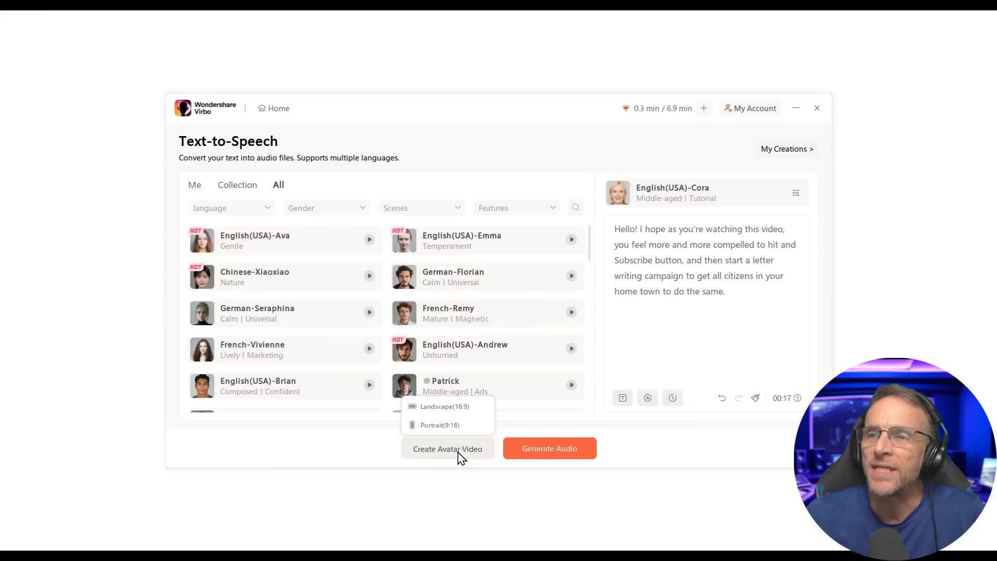
pyautogui.click(560, 450)
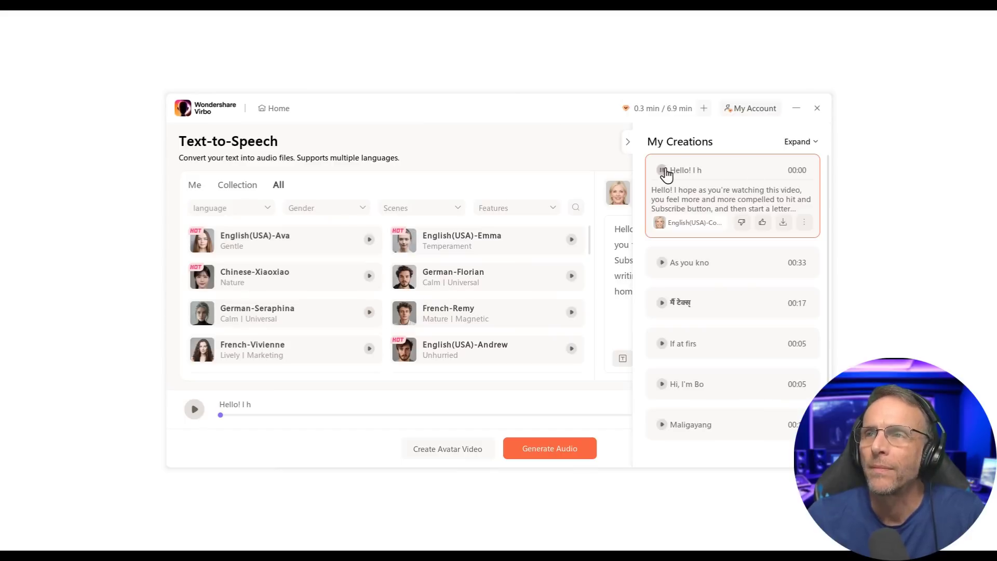
pyautogui.click(629, 143)
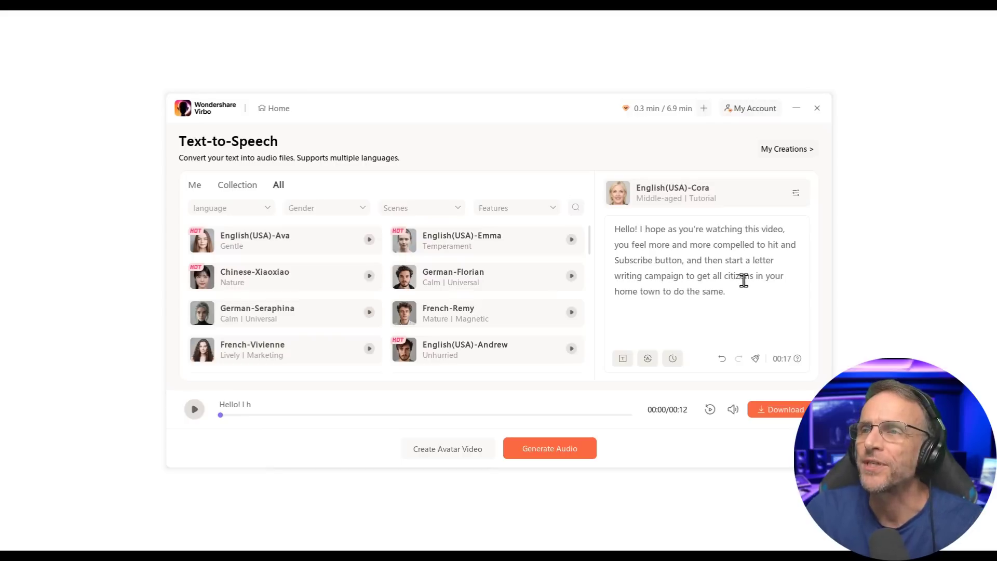
# - Change 'and' to 'the' so the script reads 'hit the Subscribe button'
pyautogui.doubleClick(787, 245)
pyautogui.write('the')
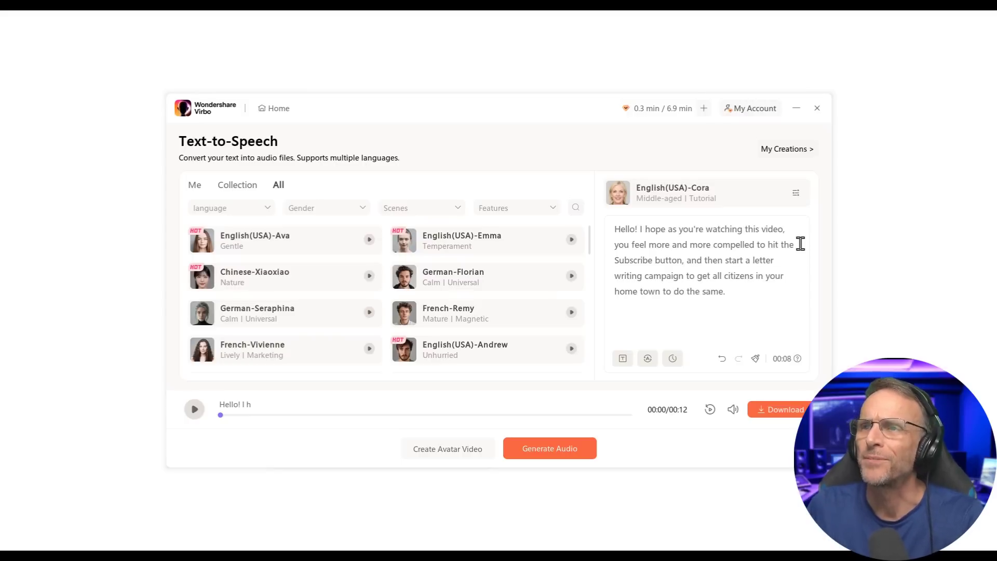
pyautogui.click(195, 185)
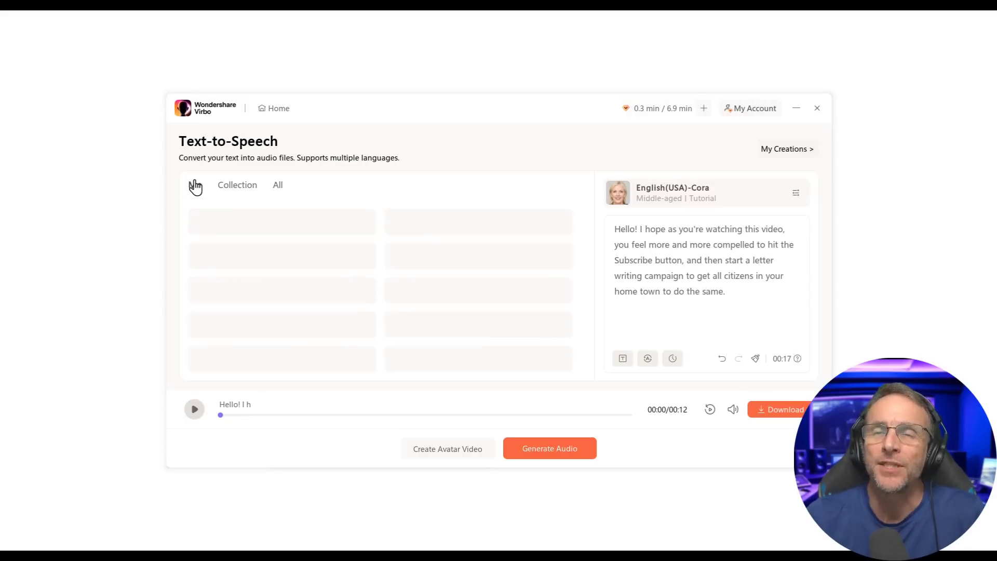
# - Select your cloned voice on the Me tab and generate the script's audio
pyautogui.click(287, 232)
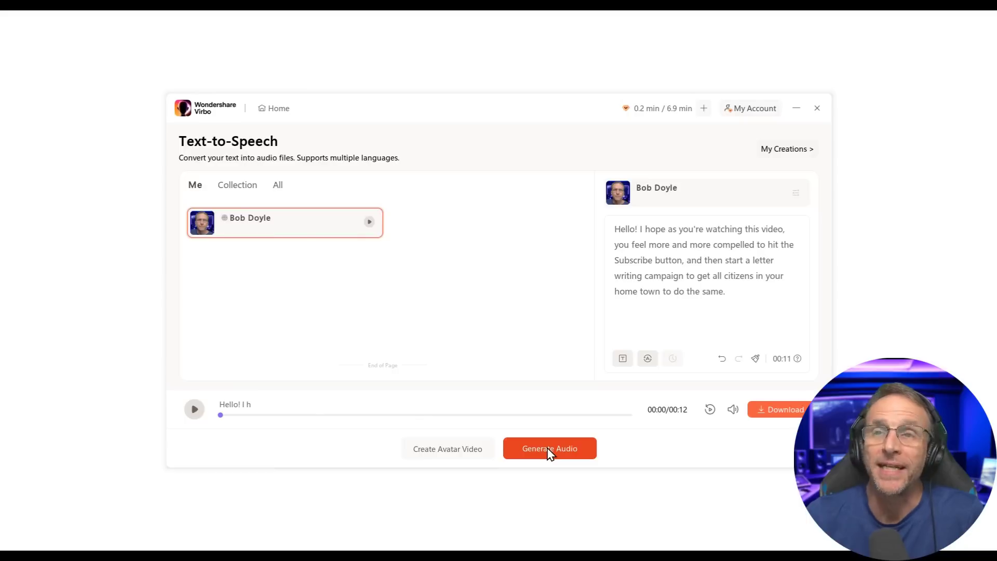
pyautogui.click(550, 449)
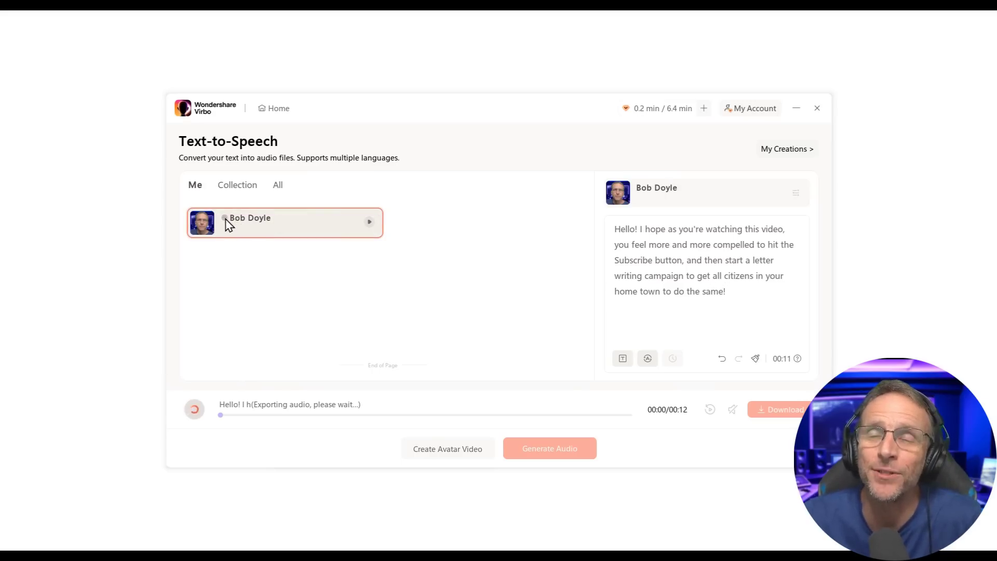
pyautogui.moveTo(226, 220)
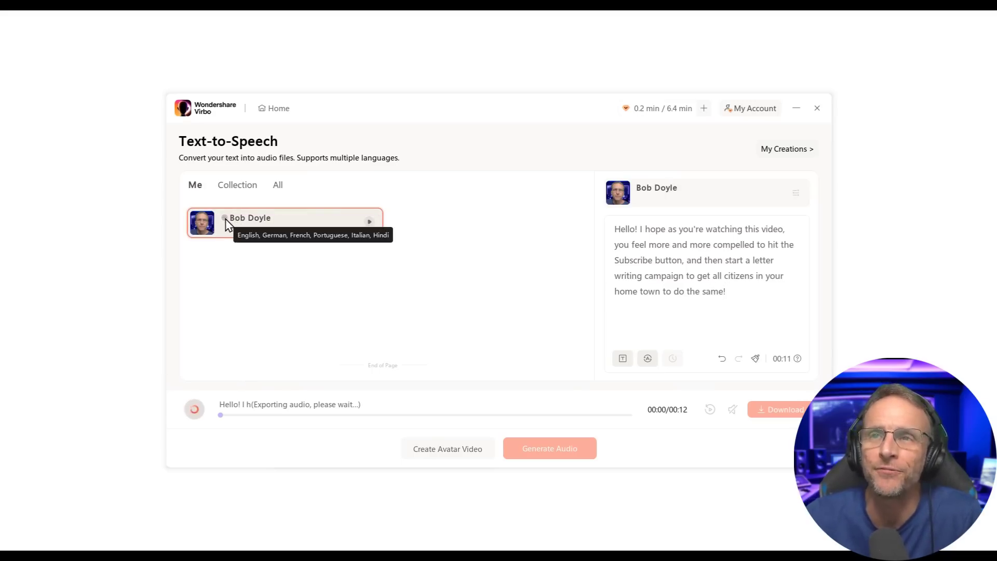
# - AI-translate the script into Hindi, regenerate the audio in the cloned voice, and create the avatar video
pyautogui.click(648, 362)
pyautogui.click(583, 194)
pyautogui.scroll(-3, 605, 285)
pyautogui.scroll(2, 596, 265)
pyautogui.scroll(2, 596, 266)
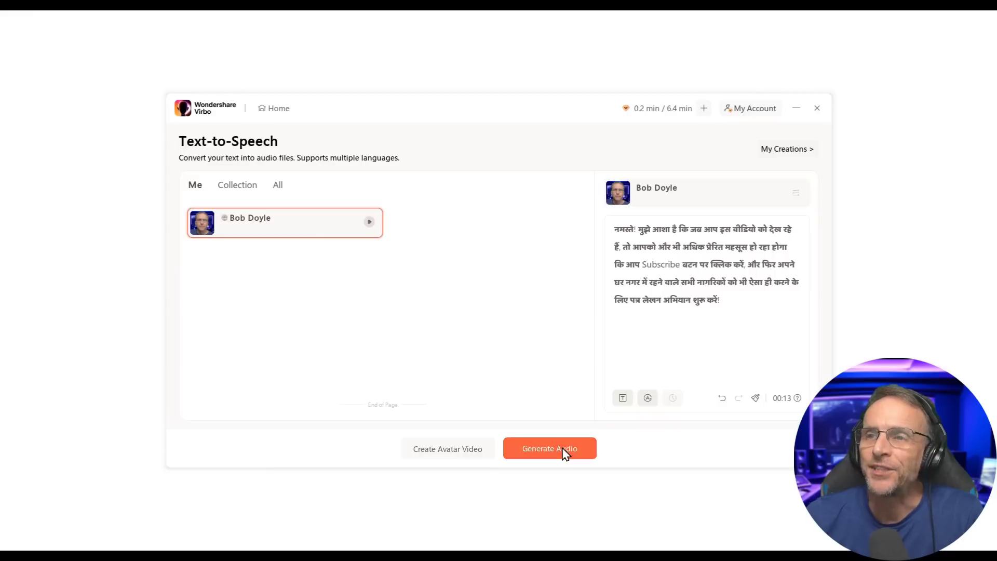
pyautogui.click(563, 450)
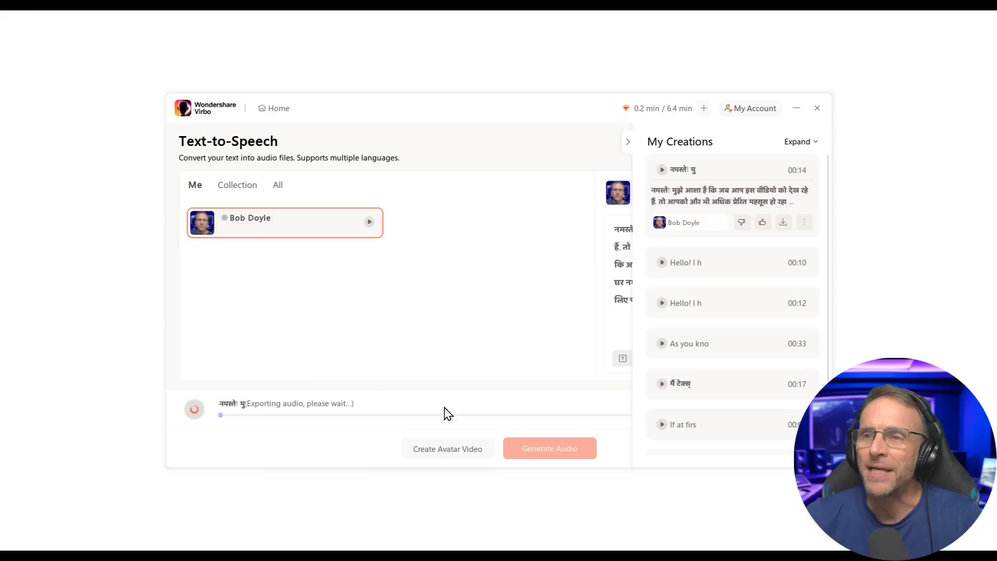
pyautogui.click(446, 449)
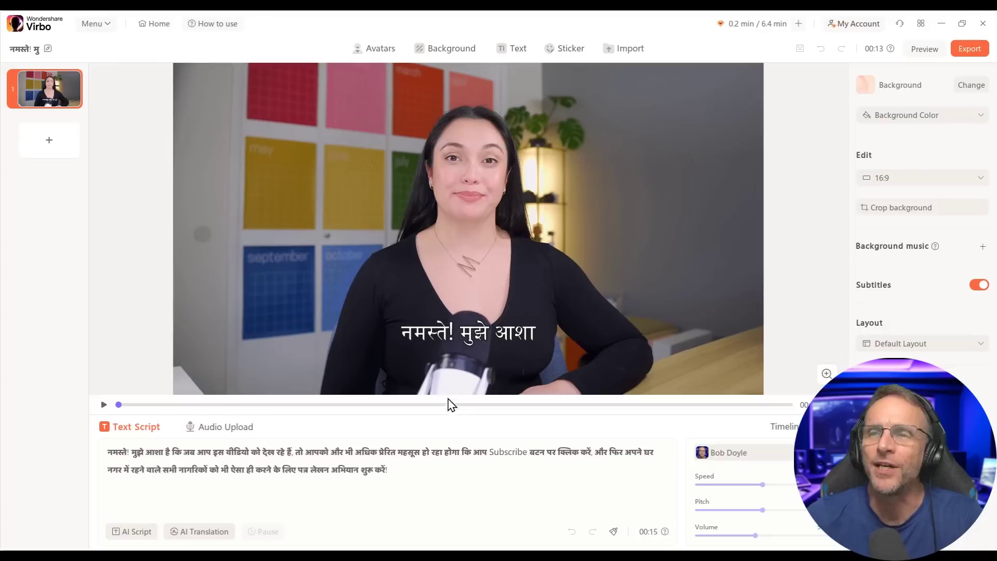
# - Replace the Hindi video's presenter with your own cloned avatar and export the video
pyautogui.click(463, 292)
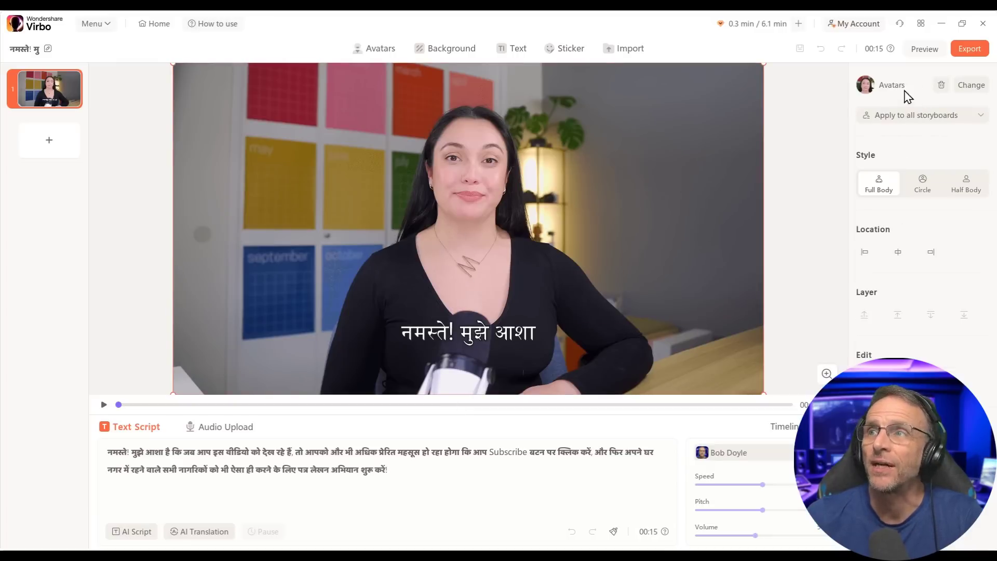
pyautogui.click(970, 85)
pyautogui.click(578, 322)
pyautogui.click(968, 51)
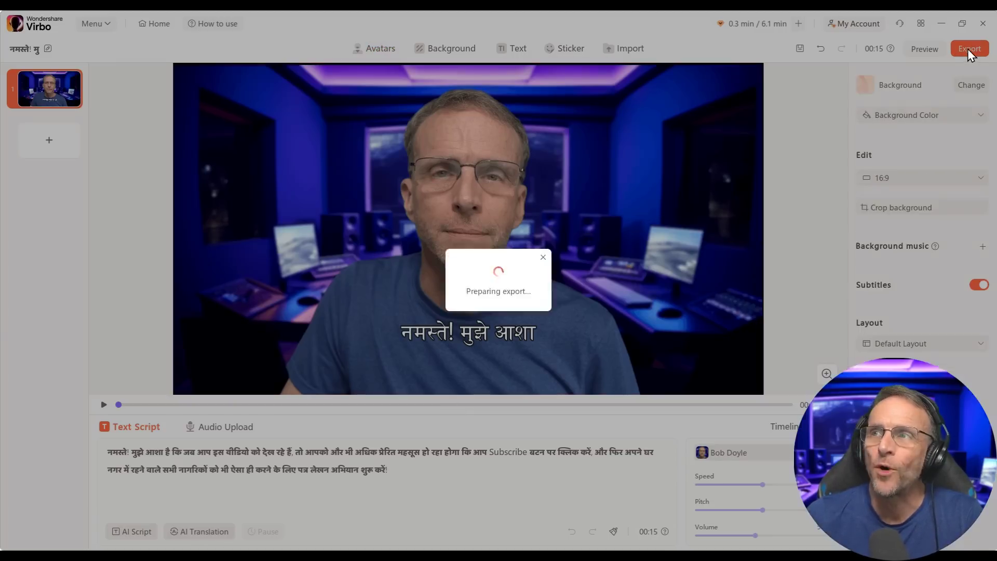